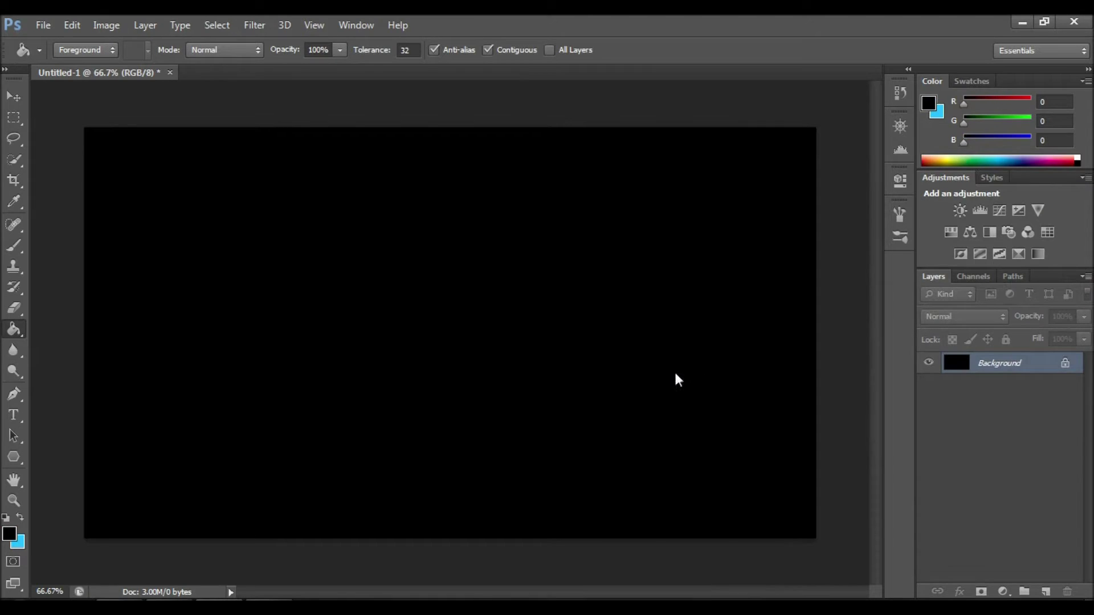
Add a new layer and draw a white-filled six-sided polygon about 271 by 252 px in the canvas's upper-left area.
{"action": "left_click", "coordinate": [1046, 592]}
{"action": "left_click", "coordinate": [14, 457]}
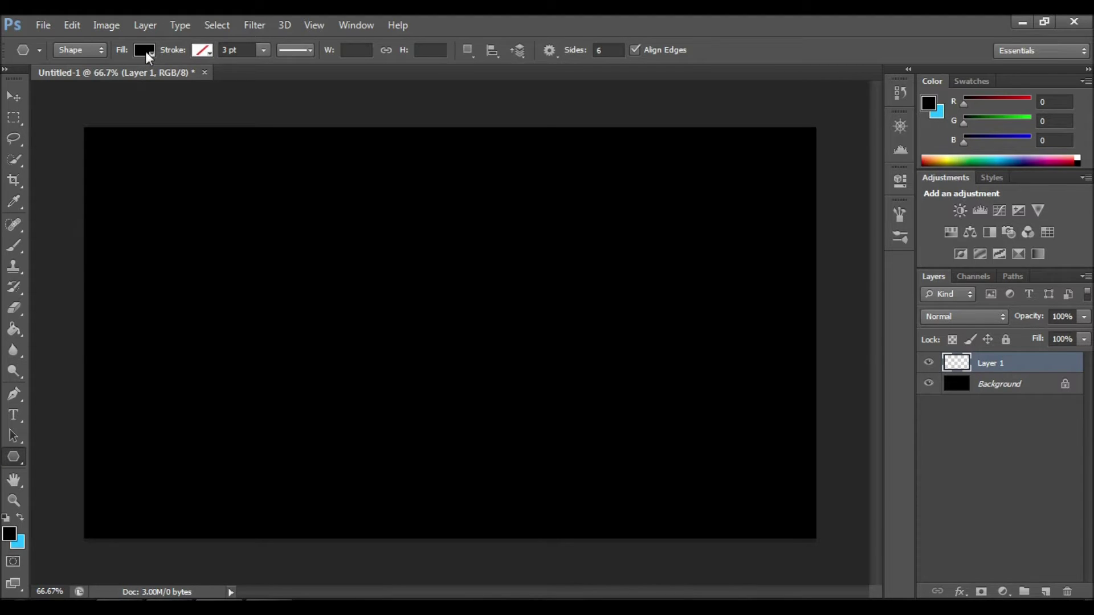
{"action": "left_click", "coordinate": [147, 51]}
{"action": "left_click", "coordinate": [115, 127]}
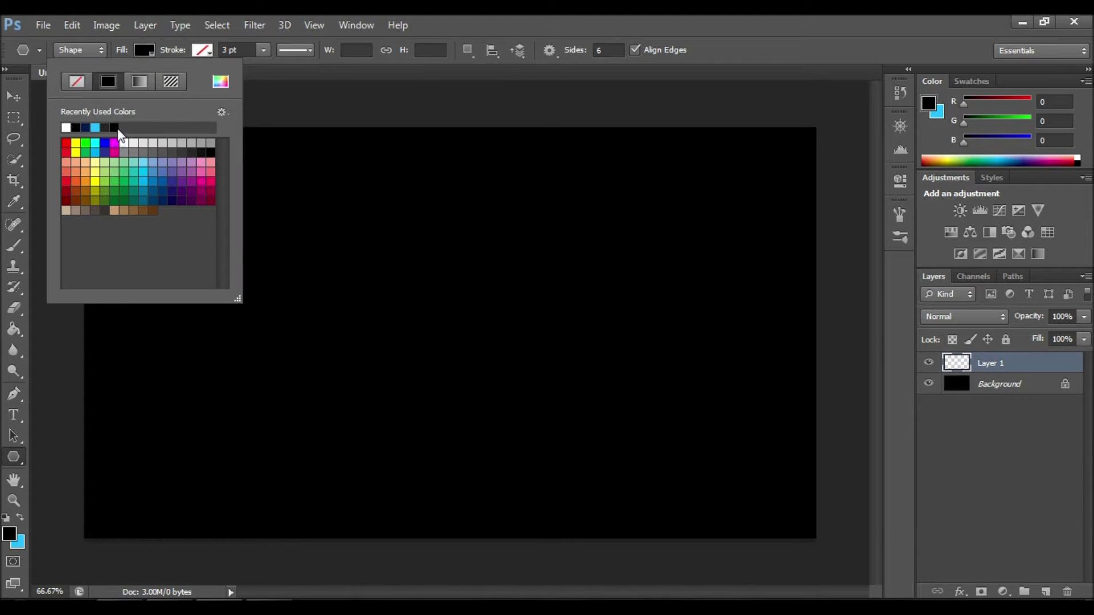
{"action": "left_click", "coordinate": [133, 50]}
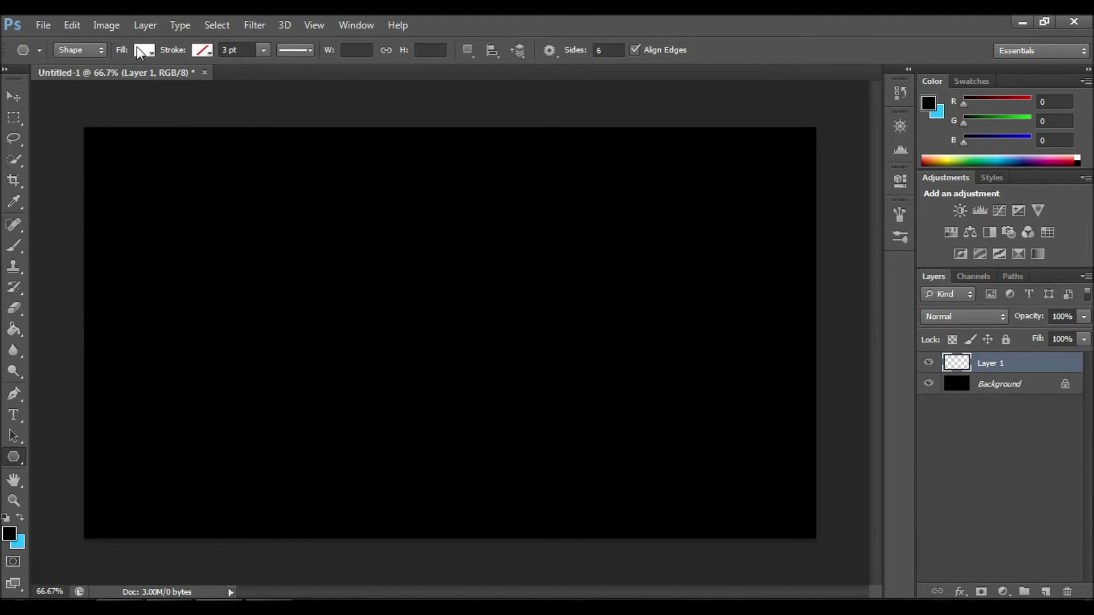
{"action": "left_click_drag", "start_coordinate": [171, 268], "coordinate": [197, 201]}
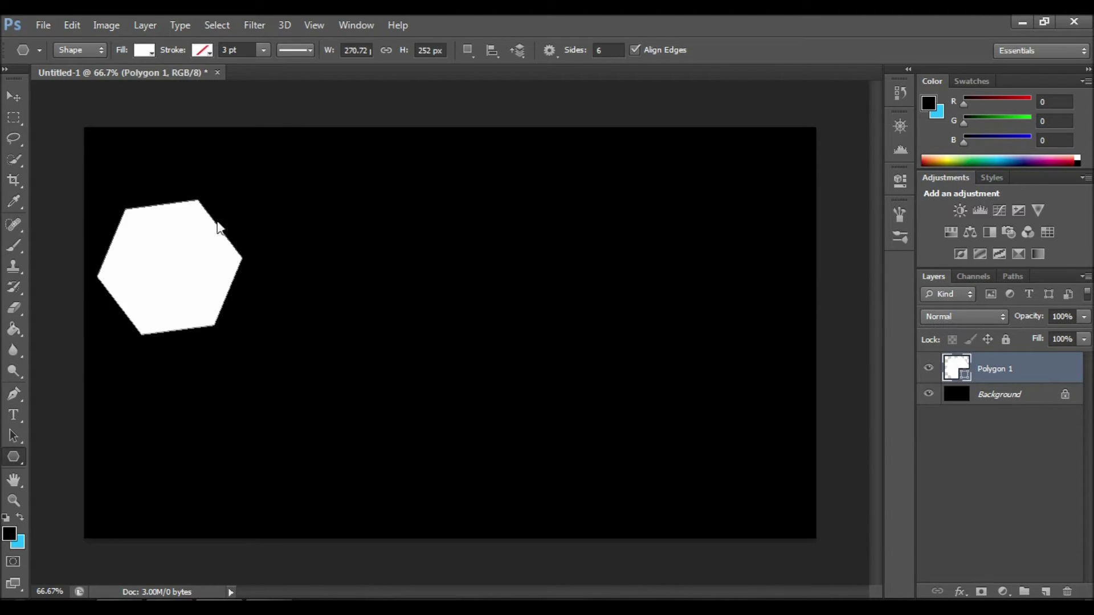
Apply a Color Overlay layer style with the near-black colour #151515 to the hexagon.
{"action": "right_click", "coordinate": [1012, 367]}
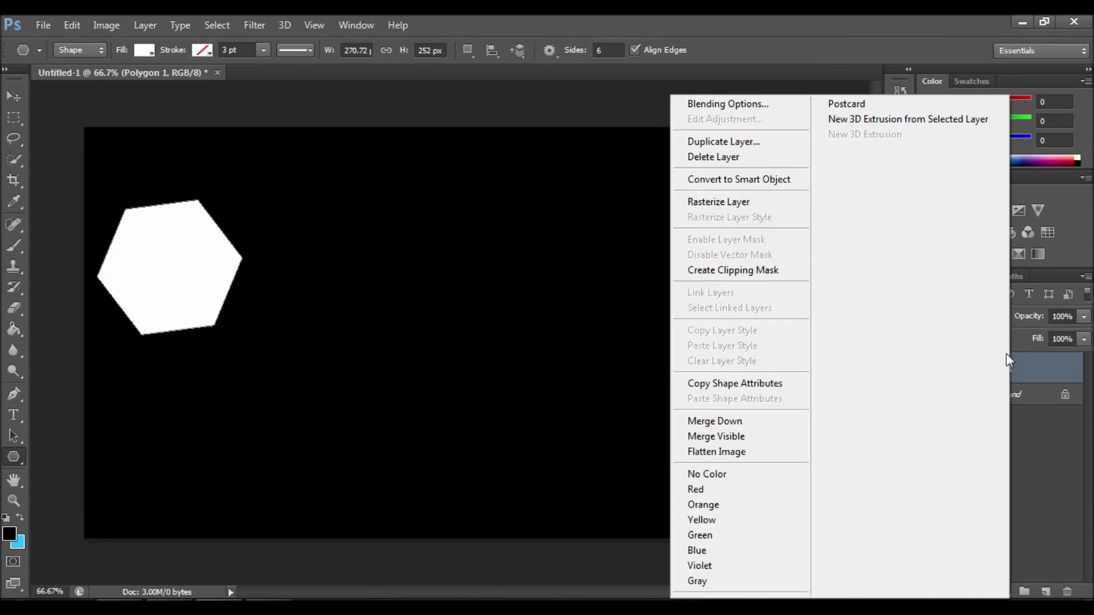
{"action": "left_click", "coordinate": [751, 106]}
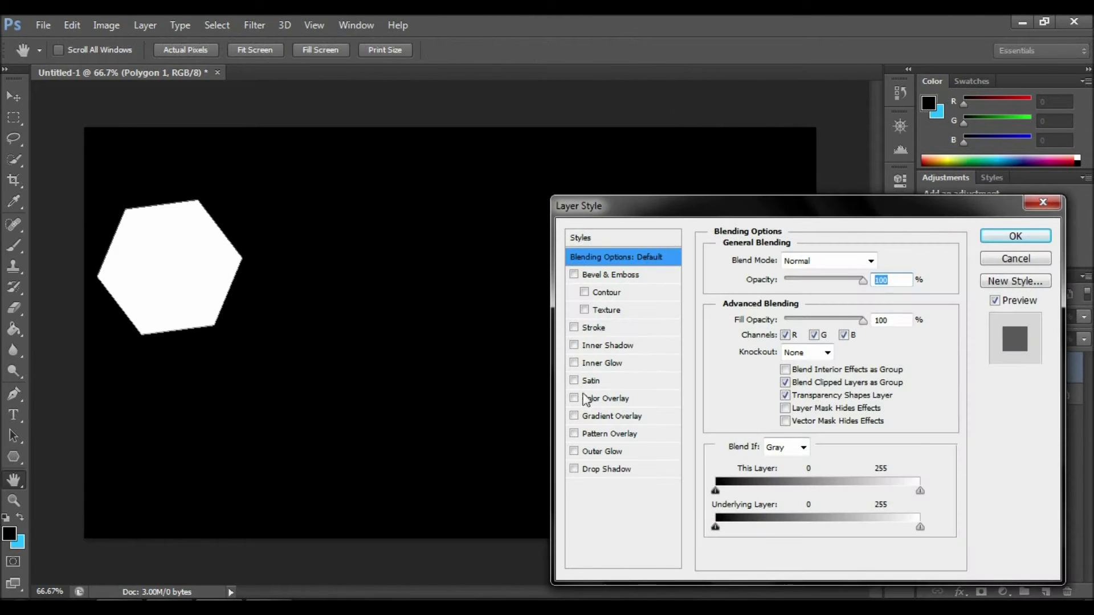
{"action": "left_click", "coordinate": [574, 399]}
{"action": "left_click", "coordinate": [605, 398]}
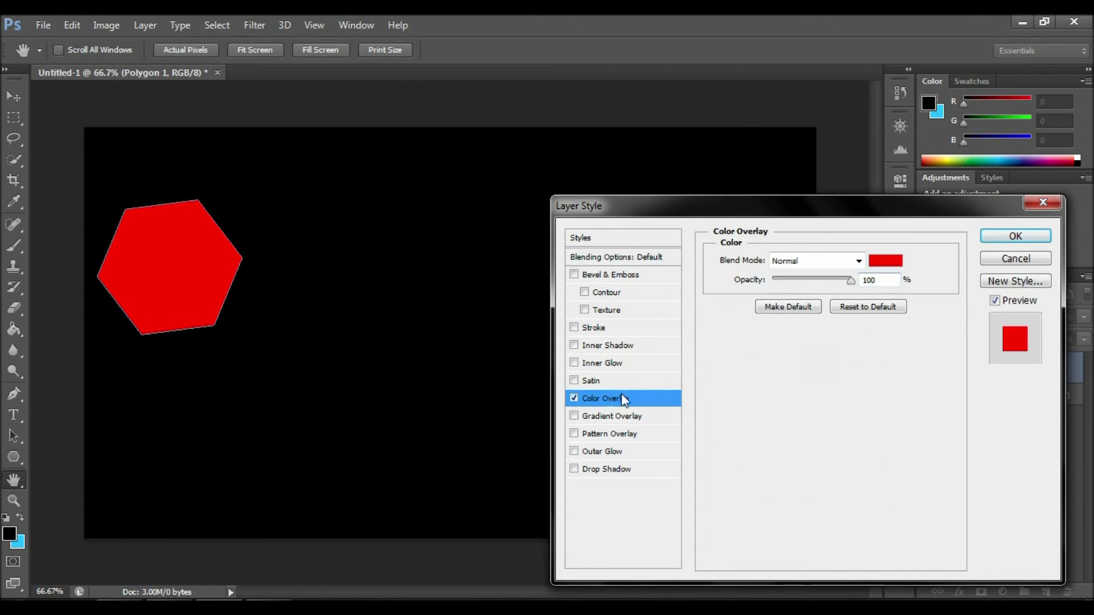
{"action": "left_click", "coordinate": [884, 262]}
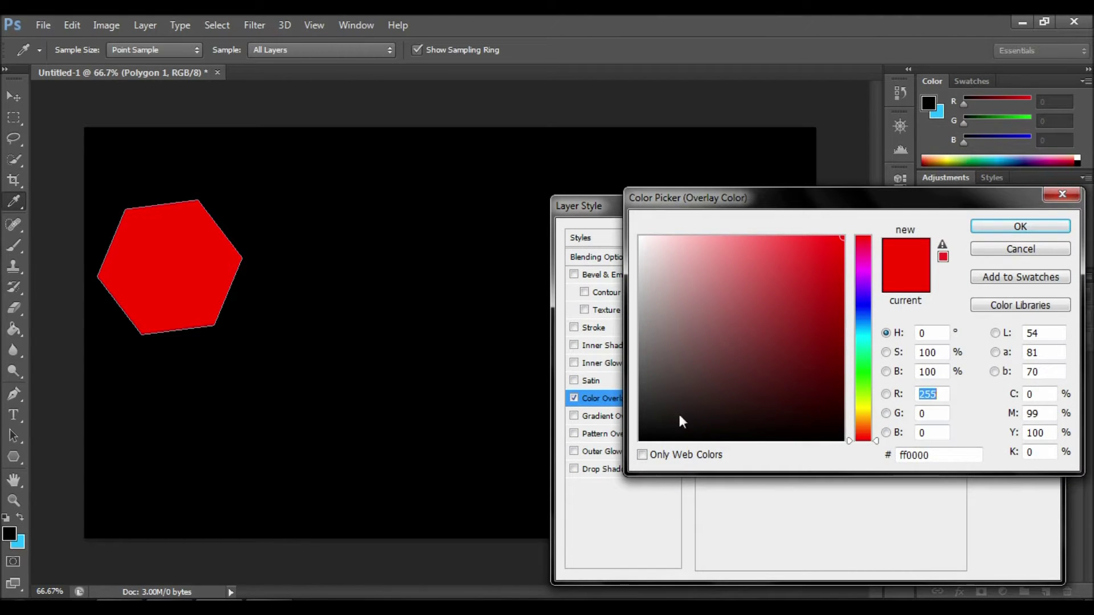
{"action": "left_click", "coordinate": [638, 409]}
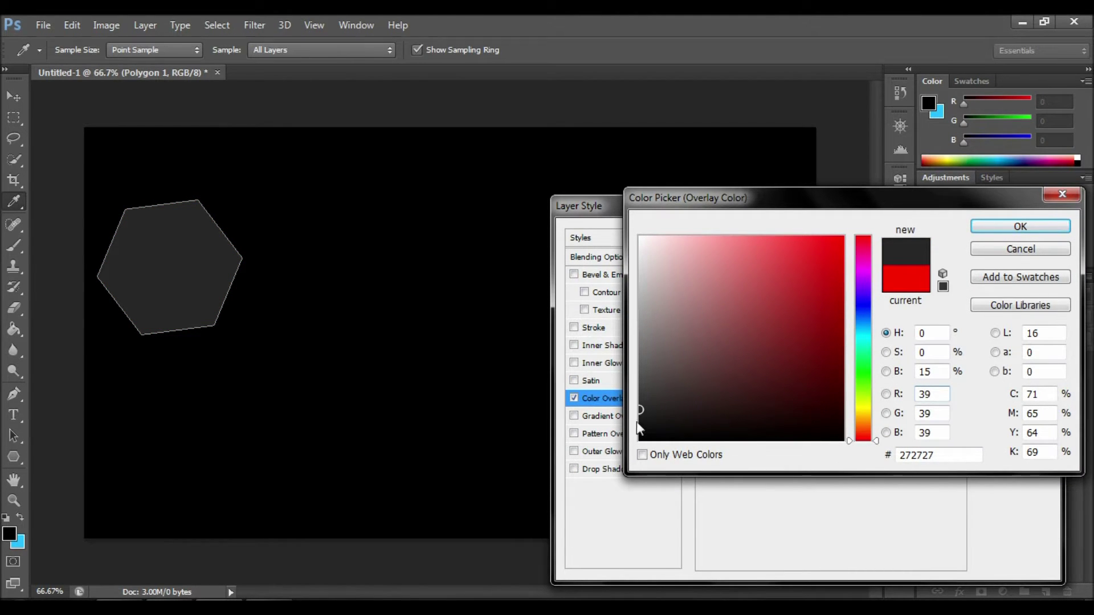
{"action": "left_click", "coordinate": [641, 424]}
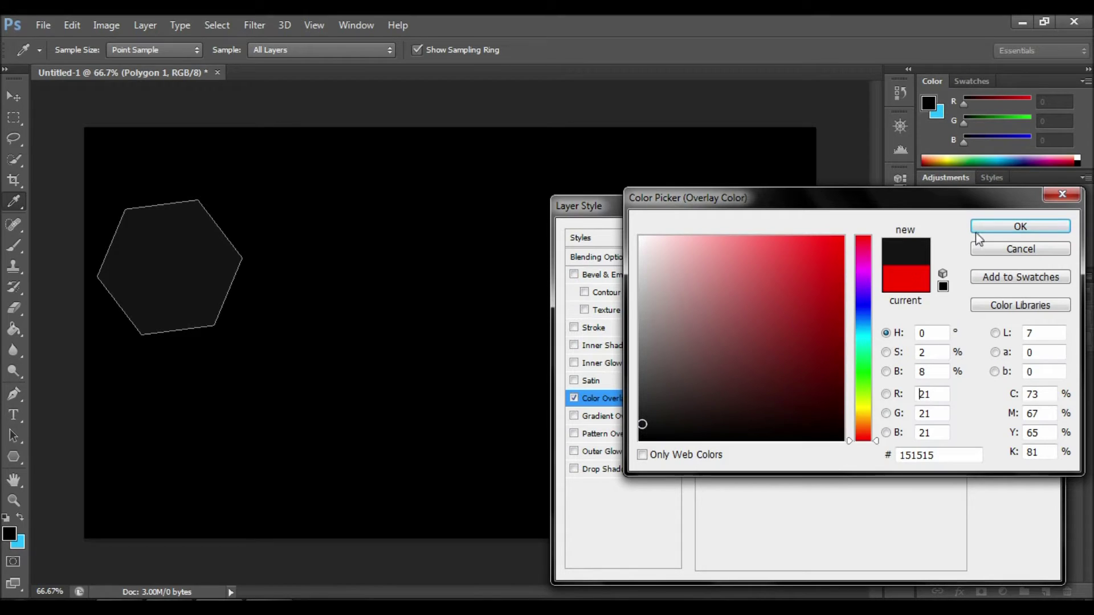
{"action": "left_click", "coordinate": [1012, 228]}
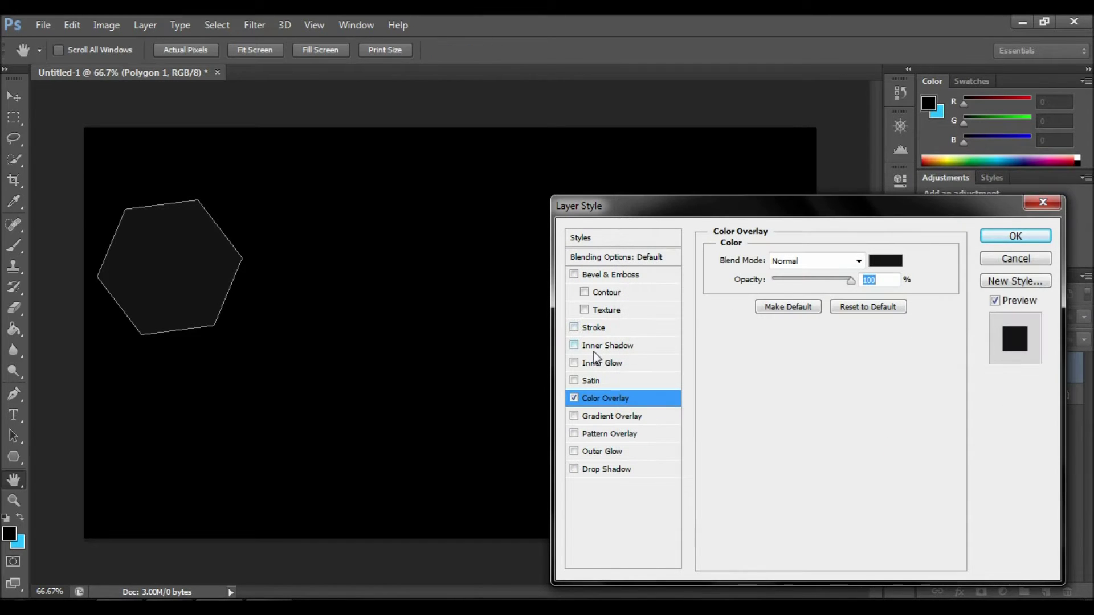
Add a white outside Stroke to the hexagon's layer style with a size of 7 px.
{"action": "left_click", "coordinate": [575, 329]}
{"action": "left_click", "coordinate": [593, 328]}
{"action": "left_click", "coordinate": [767, 372]}
{"action": "left_click_drag", "start_coordinate": [738, 370], "coordinate": [589, 187]}
{"action": "left_click", "coordinate": [986, 226]}
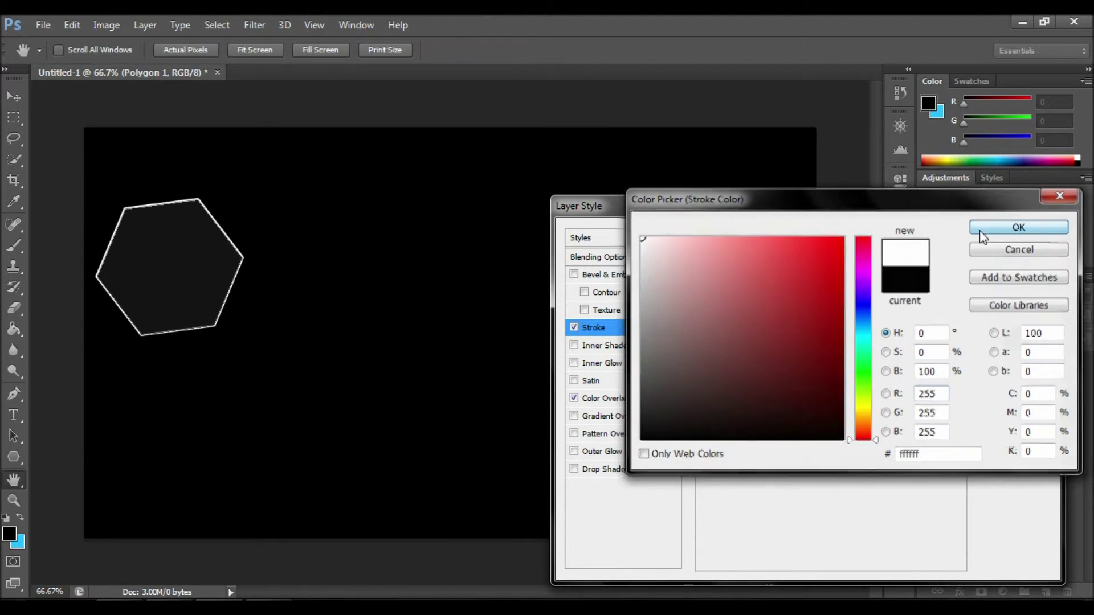
{"action": "type", "text": "6"}
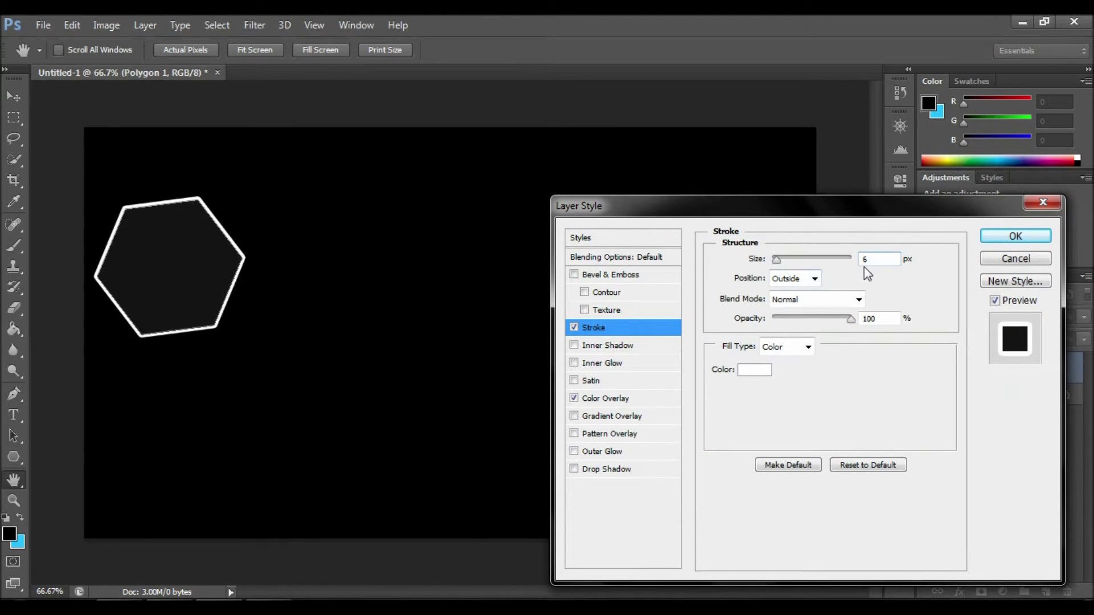
{"action": "key", "text": "BackSpace"}
{"action": "type", "text": "7"}
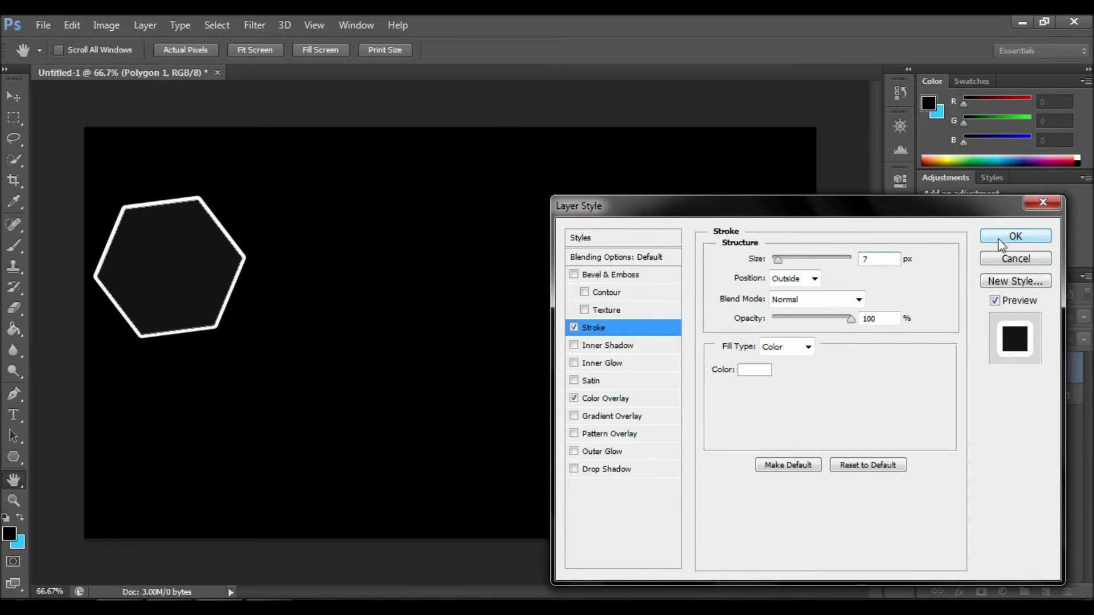
Enable an Inner Shadow on the hexagon with opacity 100%, distance 7 px, choke 13% and size 87 px.
{"action": "left_click", "coordinate": [574, 345]}
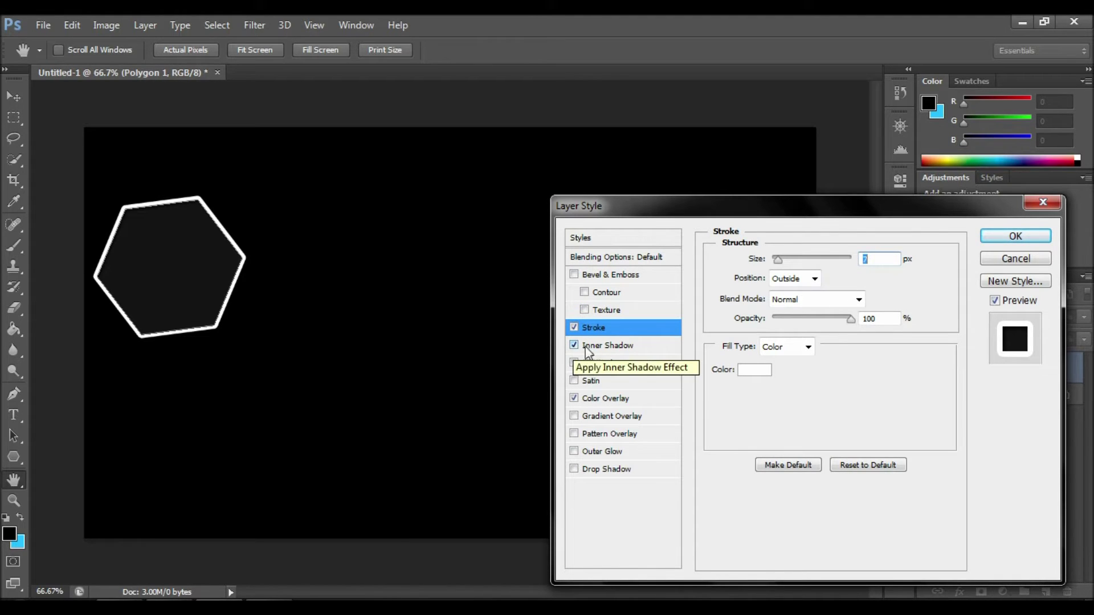
{"action": "left_click", "coordinate": [587, 346]}
{"action": "left_click_drag", "start_coordinate": [834, 279], "coordinate": [855, 280]}
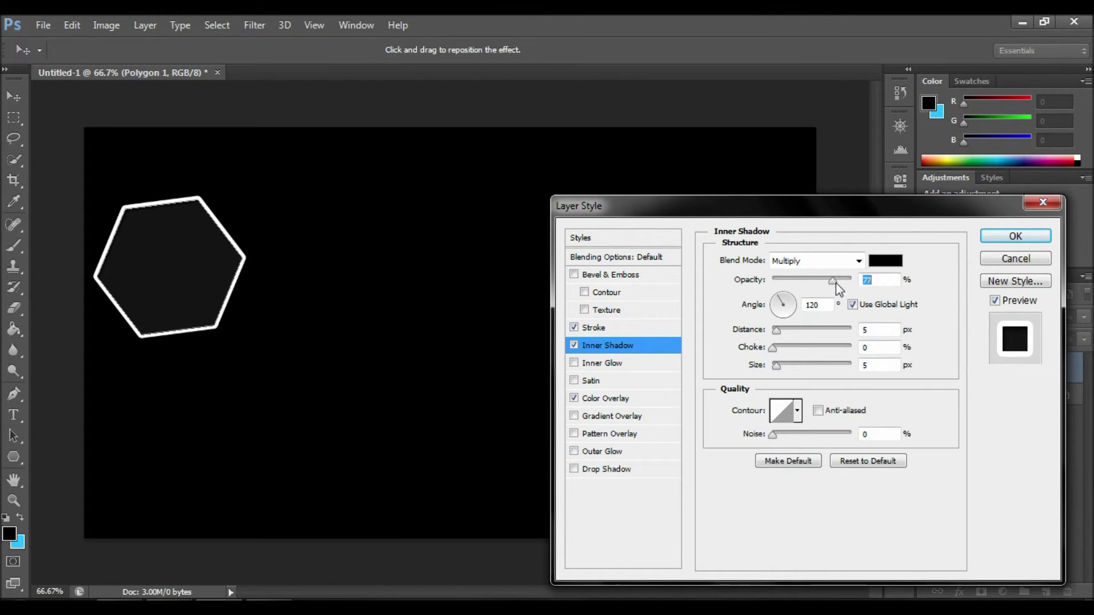
{"action": "left_click_drag", "start_coordinate": [776, 330], "coordinate": [804, 371]}
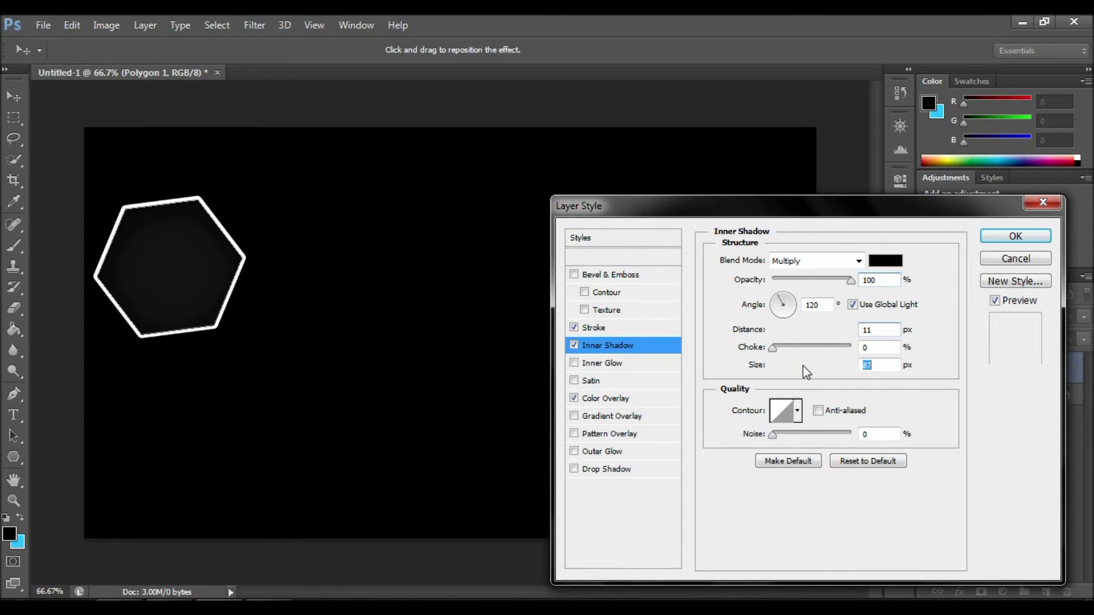
{"action": "left_click_drag", "start_coordinate": [780, 332], "coordinate": [780, 363]}
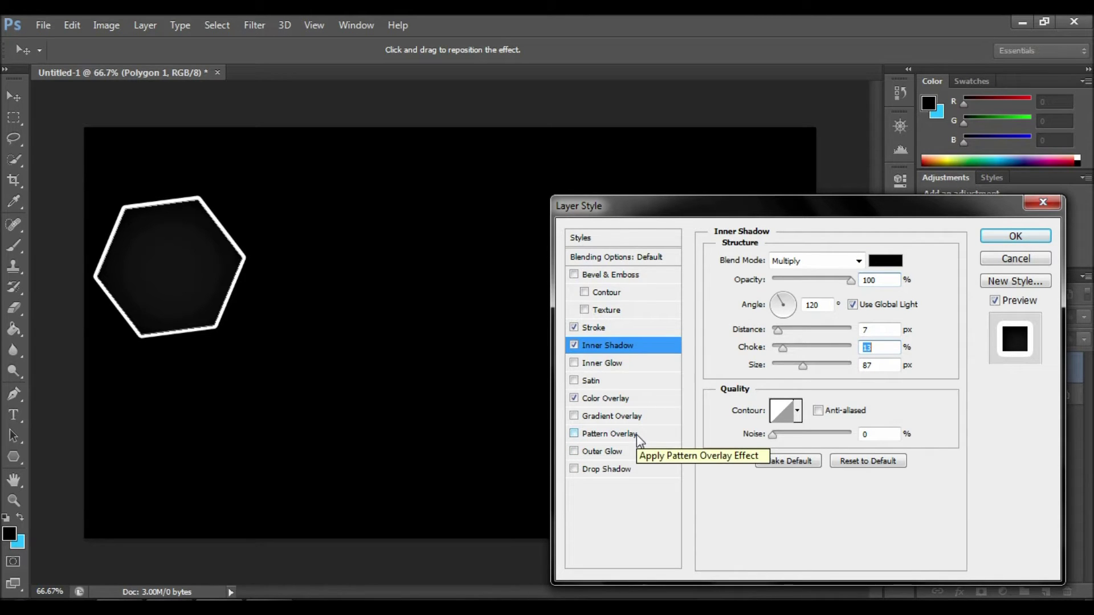
Change the hexagon's stroke colour to dark grey #424141 and apply the layer style.
{"action": "left_click", "coordinate": [606, 330]}
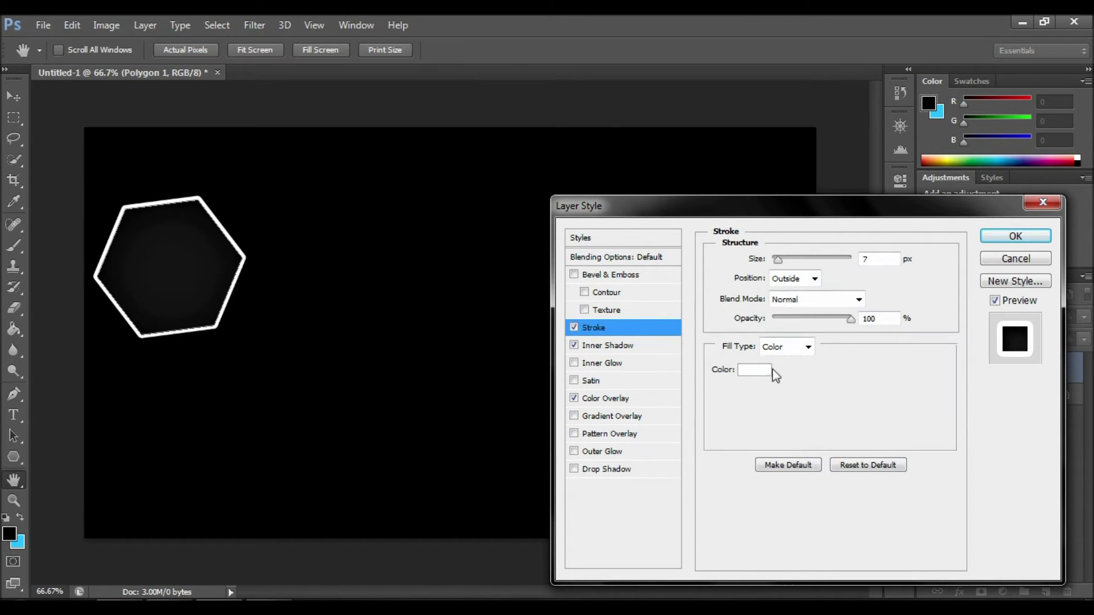
{"action": "left_click", "coordinate": [754, 369]}
{"action": "left_click", "coordinate": [643, 375]}
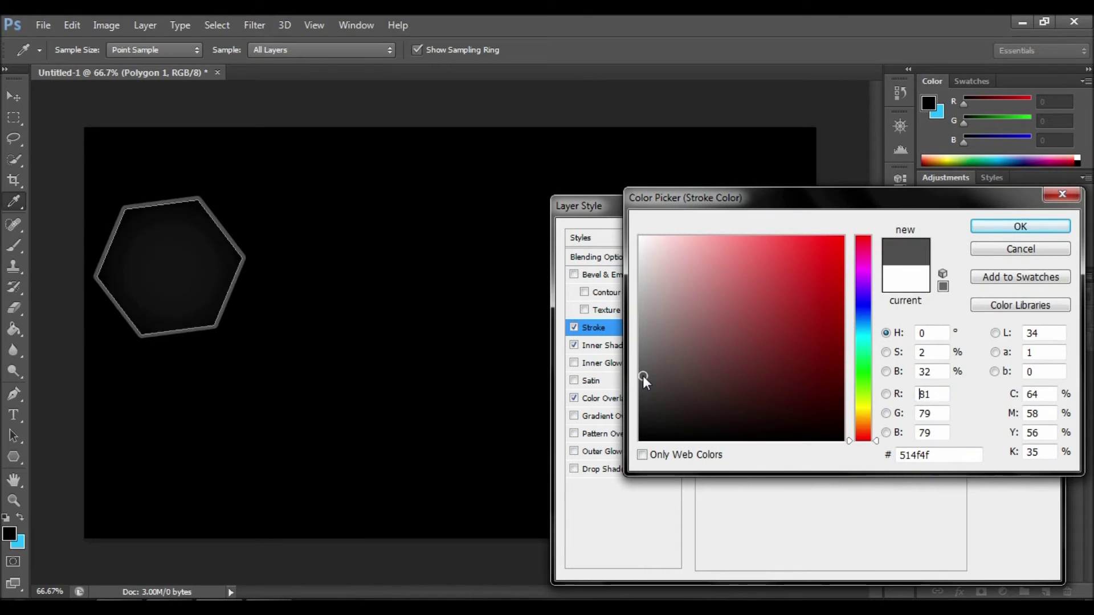
{"action": "left_click_drag", "start_coordinate": [642, 381], "coordinate": [641, 385]}
{"action": "left_click", "coordinate": [641, 388]}
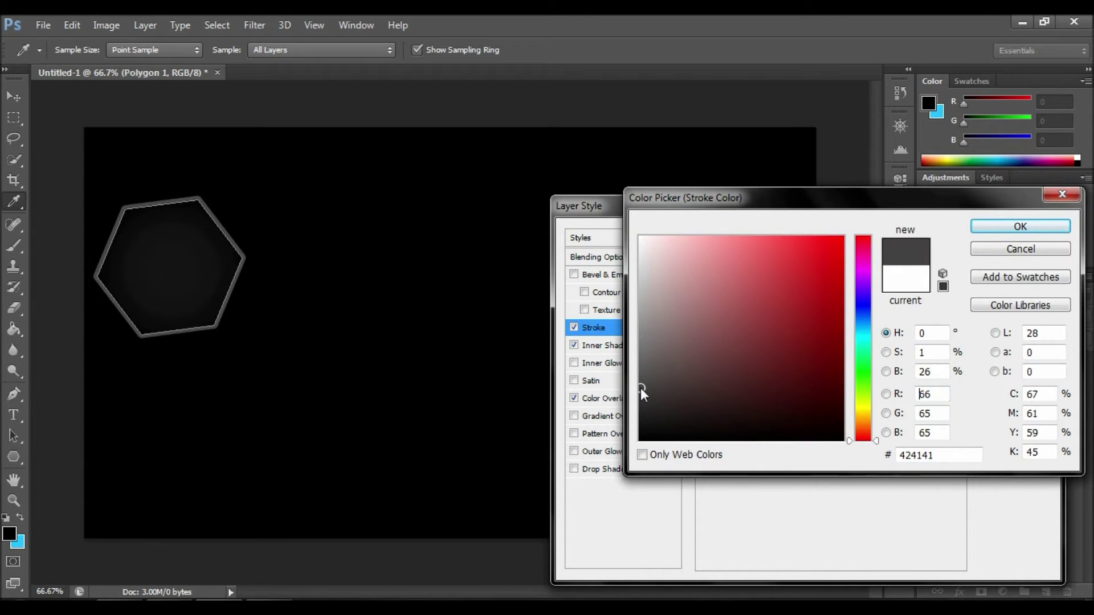
{"action": "left_click", "coordinate": [1004, 228]}
{"action": "left_click", "coordinate": [1002, 236]}
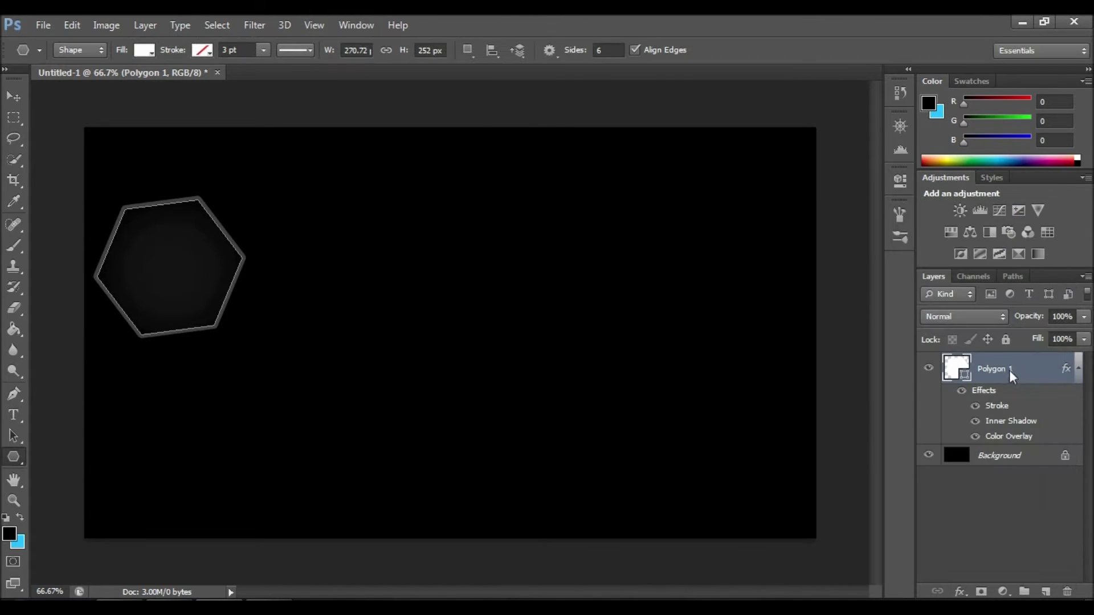
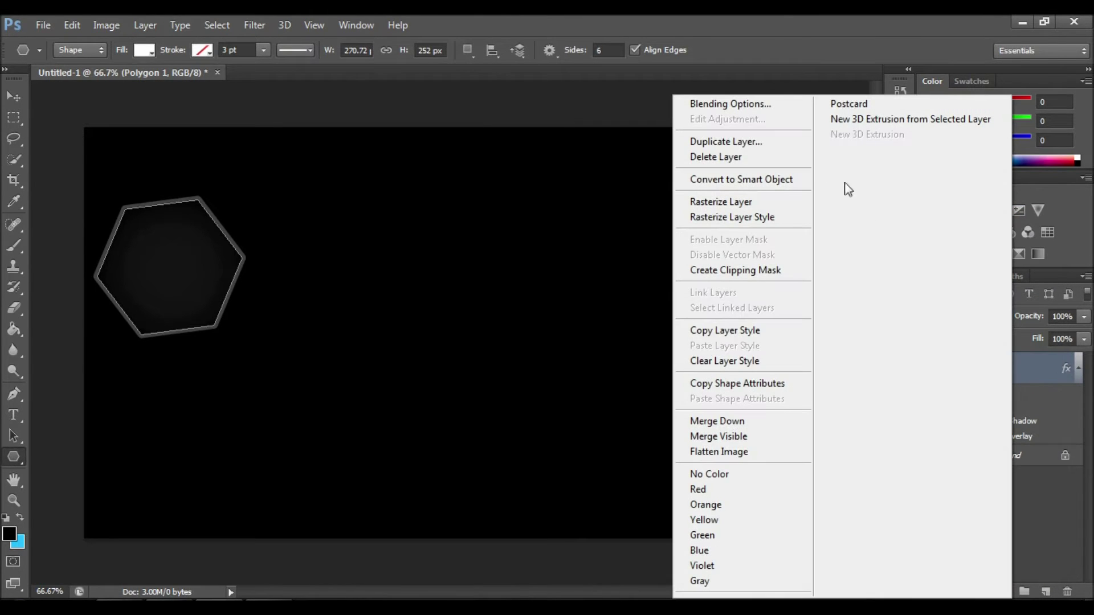
Duplicate the hexagon layer and place the copy edge to edge against the original's lower-right side.
{"action": "left_click", "coordinate": [752, 146]}
{"action": "left_click", "coordinate": [689, 192]}
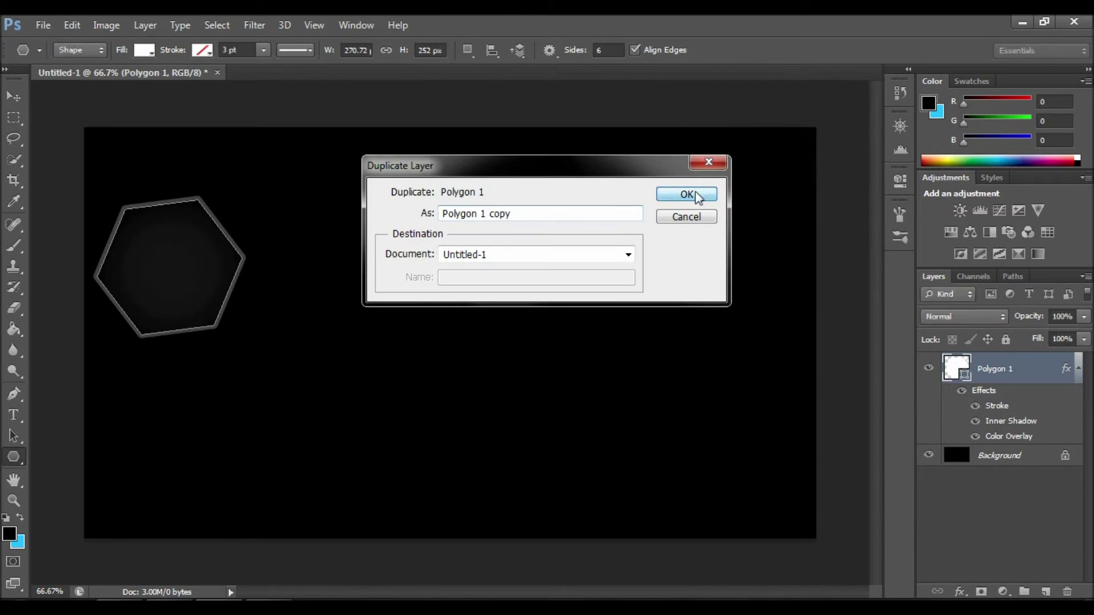
{"action": "left_click", "coordinate": [12, 97]}
{"action": "left_click_drag", "start_coordinate": [166, 281], "coordinate": [285, 331]}
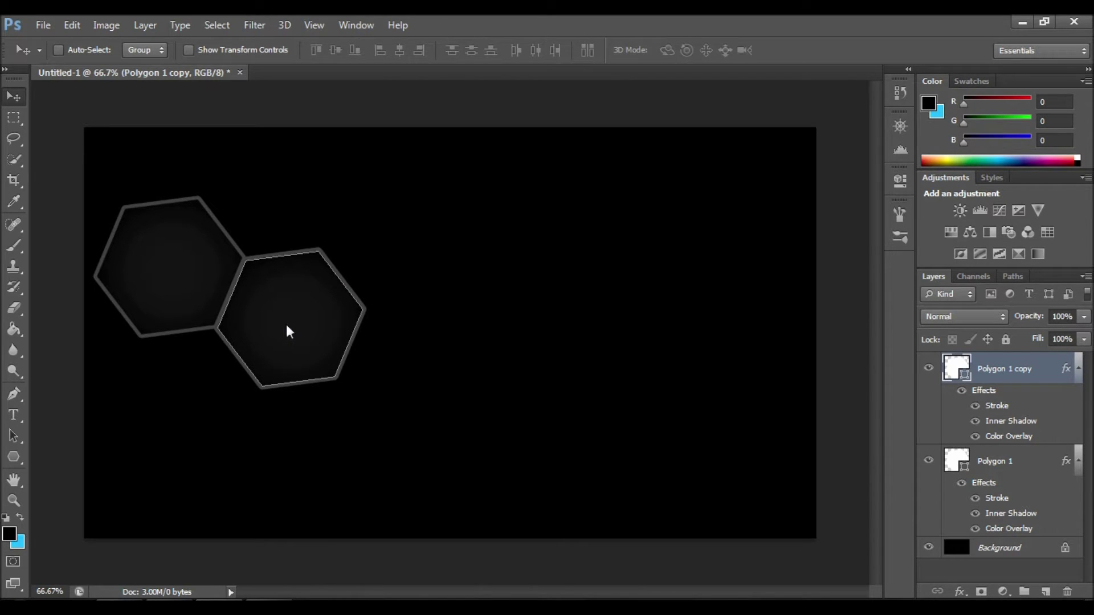
Duplicate the second hexagon and fit the new copy against its upper-right side.
{"action": "right_click", "coordinate": [1037, 376]}
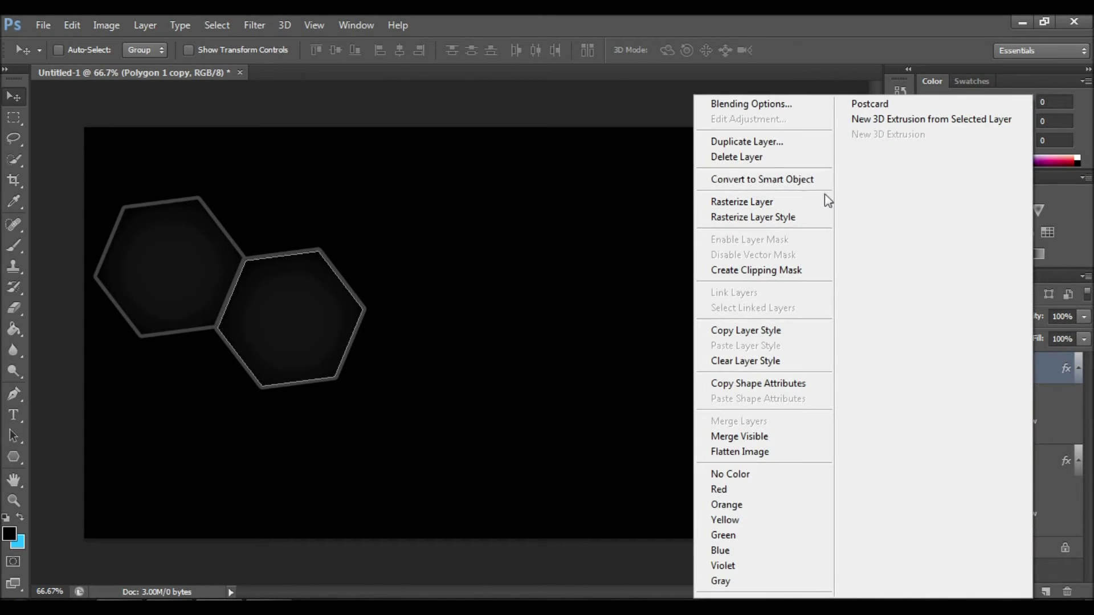
{"action": "left_click", "coordinate": [760, 150]}
{"action": "left_click", "coordinate": [686, 195]}
{"action": "left_click_drag", "start_coordinate": [290, 341], "coordinate": [390, 263]}
Duplicate the third hexagon and fit the copy into the gap above the second, between the first and third.
{"action": "right_click", "coordinate": [1003, 364]}
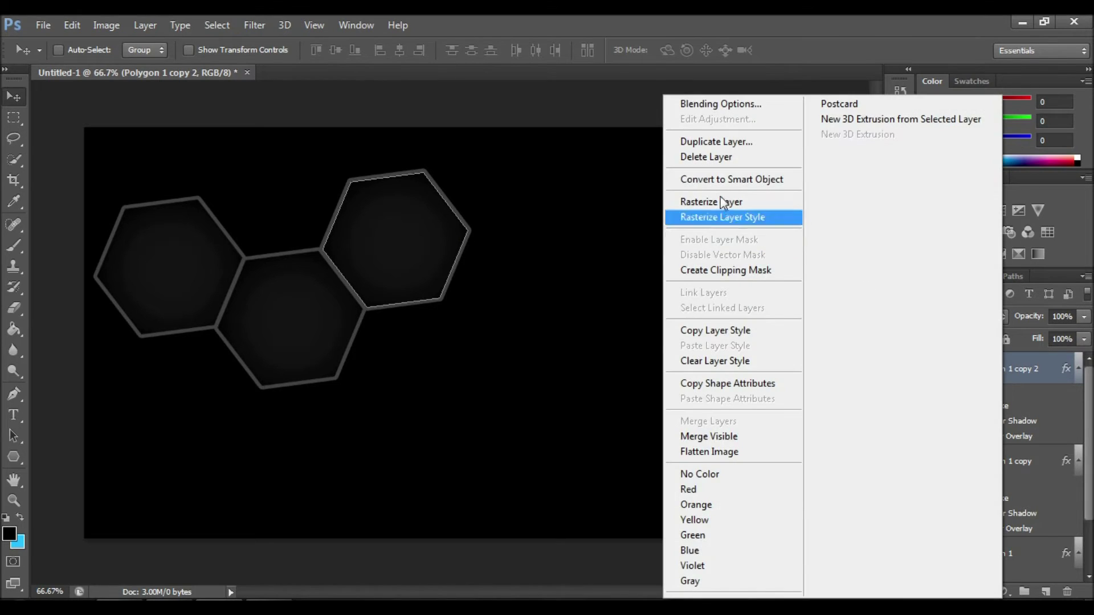
{"action": "left_click", "coordinate": [682, 140]}
{"action": "left_click", "coordinate": [680, 194]}
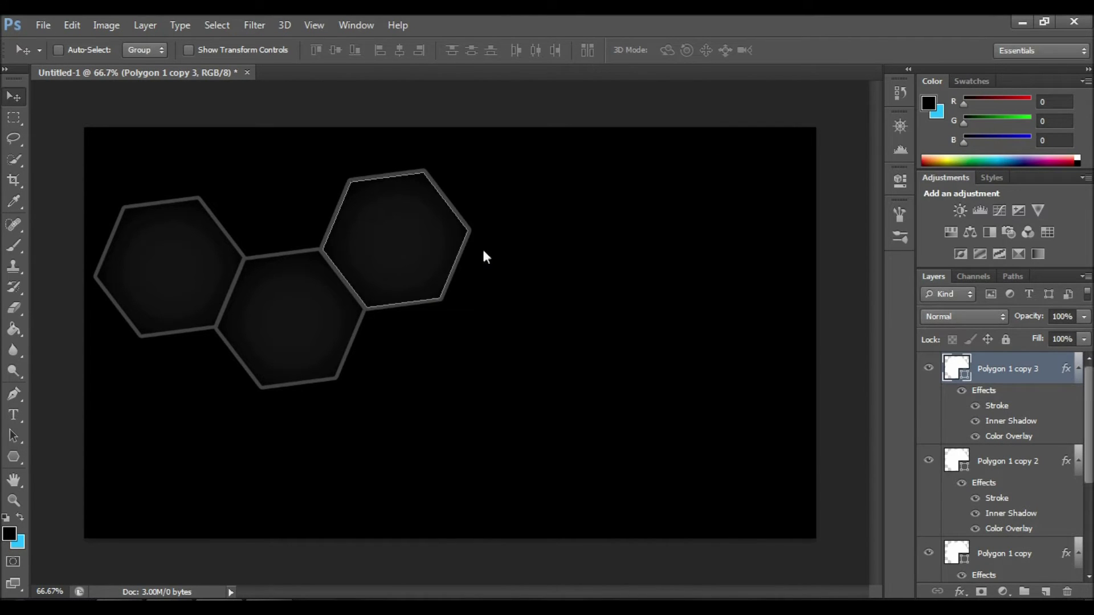
{"action": "left_click_drag", "start_coordinate": [385, 250], "coordinate": [268, 199]}
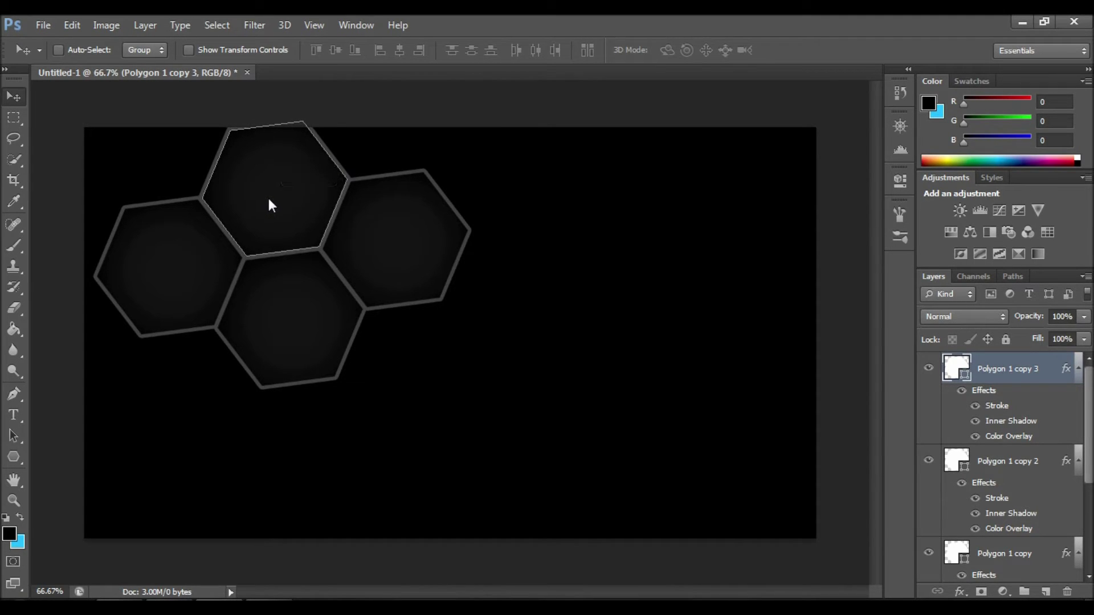
Keep duplicating the hexagon layer and fit the copies edge to edge across the canvas's top, left and right areas.
{"action": "right_click", "coordinate": [1013, 369]}
{"action": "left_click", "coordinate": [736, 144]}
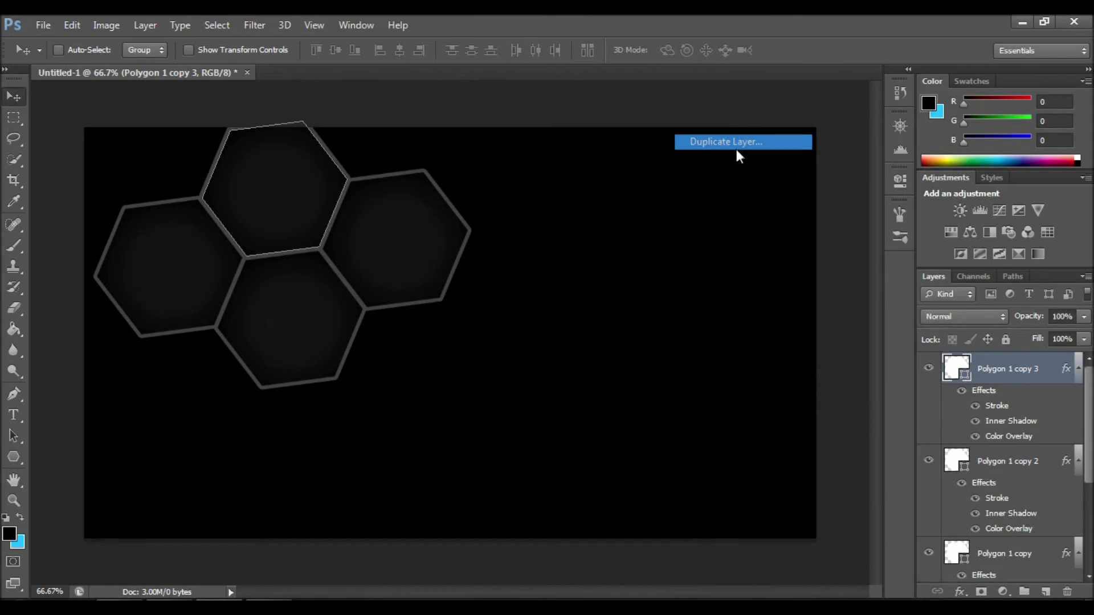
{"action": "key", "text": "Return"}
{"action": "left_click_drag", "start_coordinate": [277, 198], "coordinate": [778, 94]}
{"action": "right_click", "coordinate": [1014, 370]}
{"action": "left_click", "coordinate": [729, 140]}
{"action": "key", "text": "Return"}
{"action": "right_click", "coordinate": [1013, 369]}
{"action": "left_click", "coordinate": [730, 140]}
{"action": "key", "text": "Return"}
{"action": "key", "text": "ctrl+j"}
{"action": "right_click", "coordinate": [1014, 369]}
{"action": "left_click", "coordinate": [730, 140]}
{"action": "key", "text": "Return"}
{"action": "right_click", "coordinate": [1014, 369]}
{"action": "left_click", "coordinate": [761, 142]}
{"action": "key", "text": "Return"}
{"action": "right_click", "coordinate": [1014, 370]}
{"action": "left_click", "coordinate": [729, 140]}
{"action": "key", "text": "Return"}
{"action": "right_click", "coordinate": [1013, 370]}
{"action": "left_click", "coordinate": [730, 140]}
{"action": "key", "text": "Return"}
{"action": "right_click", "coordinate": [1004, 379]}
{"action": "left_click", "coordinate": [712, 141]}
{"action": "key", "text": "Return"}
{"action": "right_click", "coordinate": [1037, 370]}
{"action": "left_click", "coordinate": [741, 142]}
{"action": "key", "text": "Return"}
{"action": "right_click", "coordinate": [1034, 369]}
{"action": "left_click", "coordinate": [741, 141]}
{"action": "key", "text": "Return"}
{"action": "right_click", "coordinate": [1020, 369]}
{"action": "left_click", "coordinate": [707, 140]}
{"action": "key", "text": "Return"}
{"action": "left_click", "coordinate": [712, 141]}
{"action": "key", "text": "Return"}
{"action": "right_click", "coordinate": [1020, 370]}
{"action": "left_click", "coordinate": [713, 141]}
{"action": "key", "text": "Return"}
{"action": "left_click_drag", "start_coordinate": [635, 186], "coordinate": [747, 313]}
{"action": "left_click", "coordinate": [713, 141]}
{"action": "key", "text": "Return"}
{"action": "right_click", "coordinate": [747, 313]}
{"action": "left_click", "coordinate": [693, 215]}
{"action": "key", "text": "Return"}
{"action": "left_click_drag", "start_coordinate": [722, 267], "coordinate": [597, 343]}
{"action": "right_click", "coordinate": [828, 186]}
{"action": "left_click", "coordinate": [805, 194]}
{"action": "key", "text": "Return"}
{"action": "right_click", "coordinate": [1020, 370]}
{"action": "left_click", "coordinate": [712, 142]}
{"action": "key", "text": "Return"}
{"action": "left_click_drag", "start_coordinate": [635, 311], "coordinate": [757, 361]}
{"action": "key", "text": "Return"}
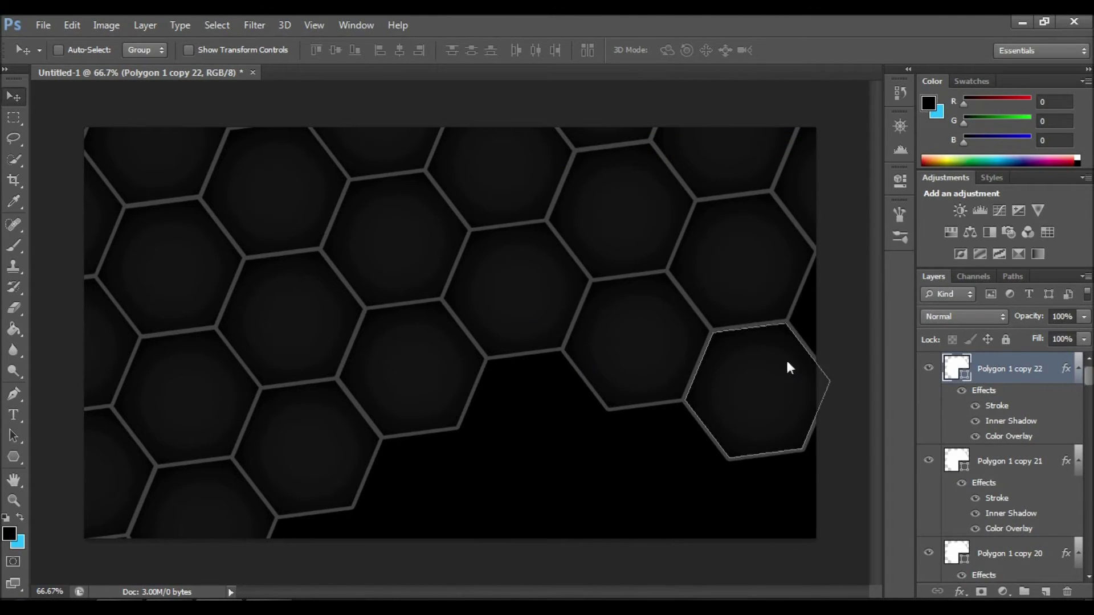
Duplicate further hexagons and fit them edge to edge to fill the remaining gap along the canvas's lower part.
{"action": "key", "text": "ctrl+j"}
{"action": "left_click_drag", "start_coordinate": [706, 392], "coordinate": [352, 532]}
{"action": "right_click", "coordinate": [720, 264]}
{"action": "left_click", "coordinate": [734, 141]}
{"action": "key", "text": "Return"}
{"action": "key", "text": "ctrl+j"}
{"action": "right_click", "coordinate": [651, 455]}
{"action": "left_click", "coordinate": [713, 141]}
{"action": "key", "text": "Return"}
{"action": "right_click", "coordinate": [764, 507]}
{"action": "left_click", "coordinate": [779, 142]}
{"action": "left_click", "coordinate": [709, 195]}
{"action": "right_click", "coordinate": [832, 443]}
{"action": "left_click", "coordinate": [846, 141]}
{"action": "key", "text": "Return"}
{"action": "right_click", "coordinate": [1003, 369]}
{"action": "left_click", "coordinate": [708, 141]}
{"action": "key", "text": "Return"}
{"action": "right_click", "coordinate": [1003, 369]}
{"action": "left_click", "coordinate": [708, 142]}
{"action": "key", "text": "Return"}
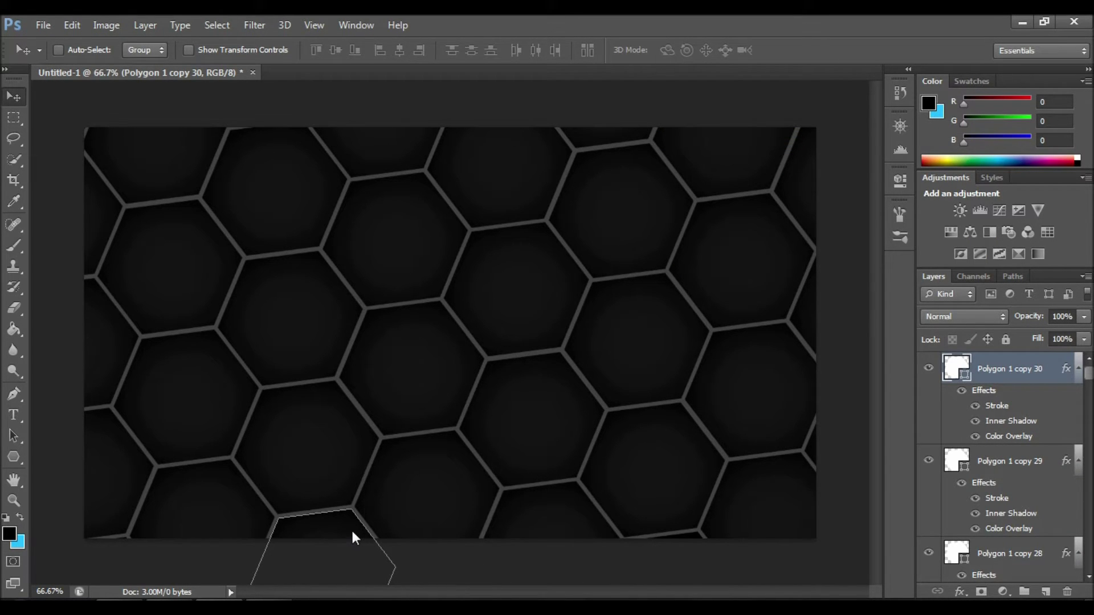
{"action": "right_click", "coordinate": [1055, 360]}
{"action": "left_click", "coordinate": [781, 141]}
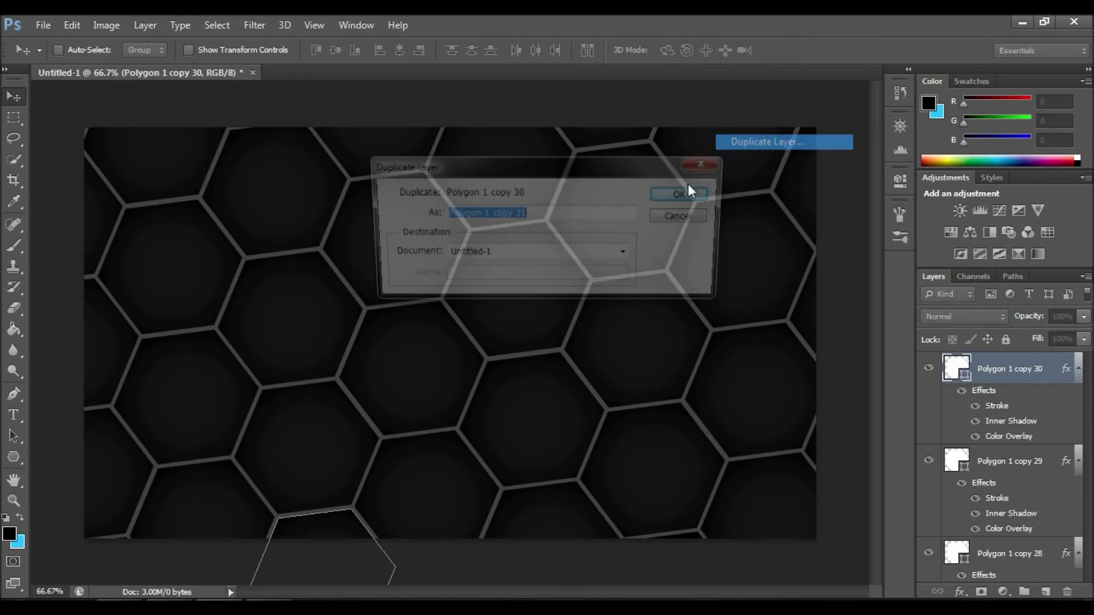
{"action": "key", "text": "Return"}
{"action": "left_click_drag", "start_coordinate": [491, 522], "coordinate": [692, 550]}
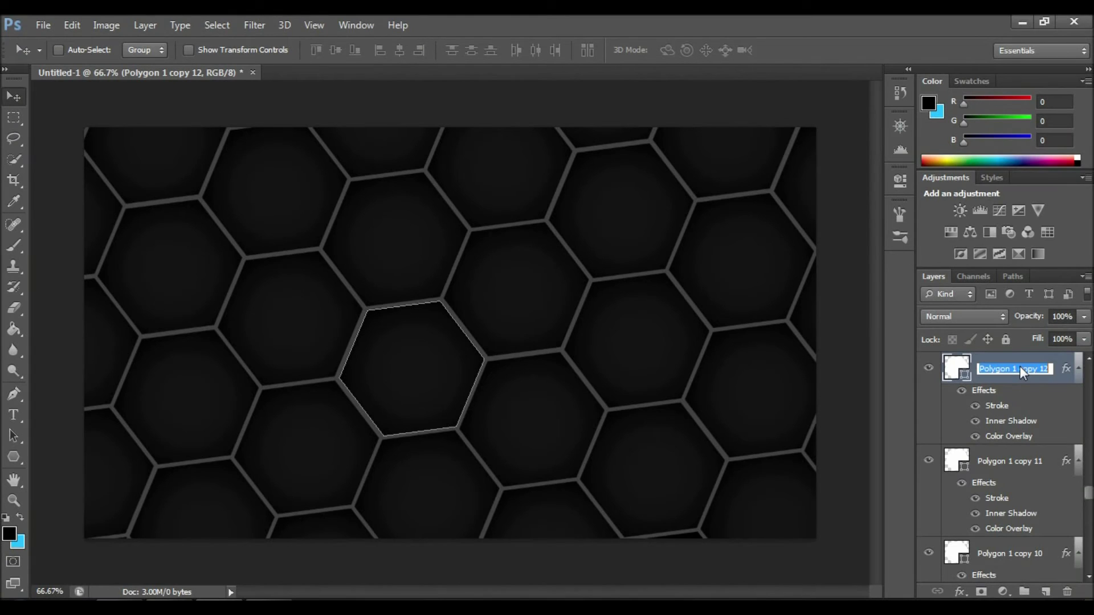
Rename the layer of the hexagon just below and left of the canvas centre, Polygon 1 copy 12, to main.
{"action": "type", "text": "main"}
{"action": "key", "text": "Return"}
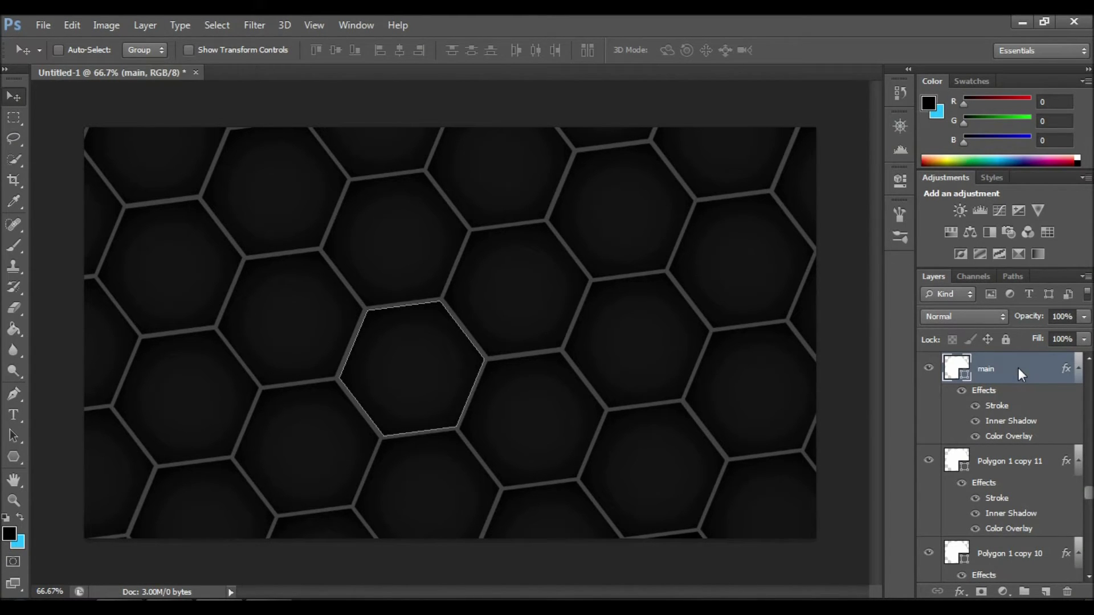
Move the main layer to the top of the layer stack and set its Color Overlay to red, #d90a0a.
{"action": "scroll", "coordinate": [1018, 354], "scroll_direction": "up", "scroll_amount": 3}
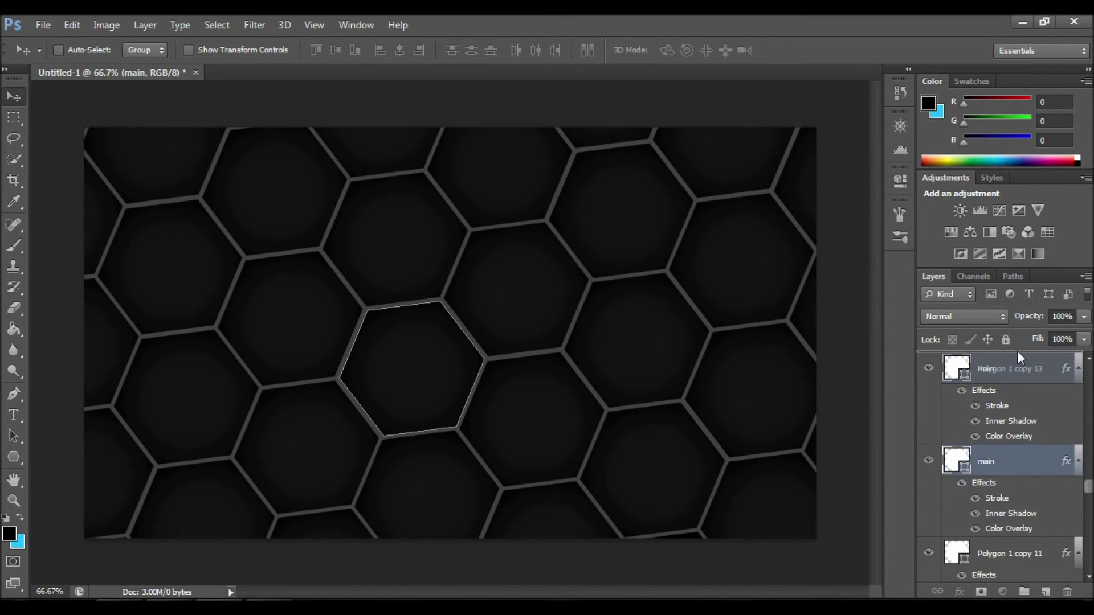
{"action": "scroll", "coordinate": [1017, 351], "scroll_direction": "up", "scroll_amount": 5}
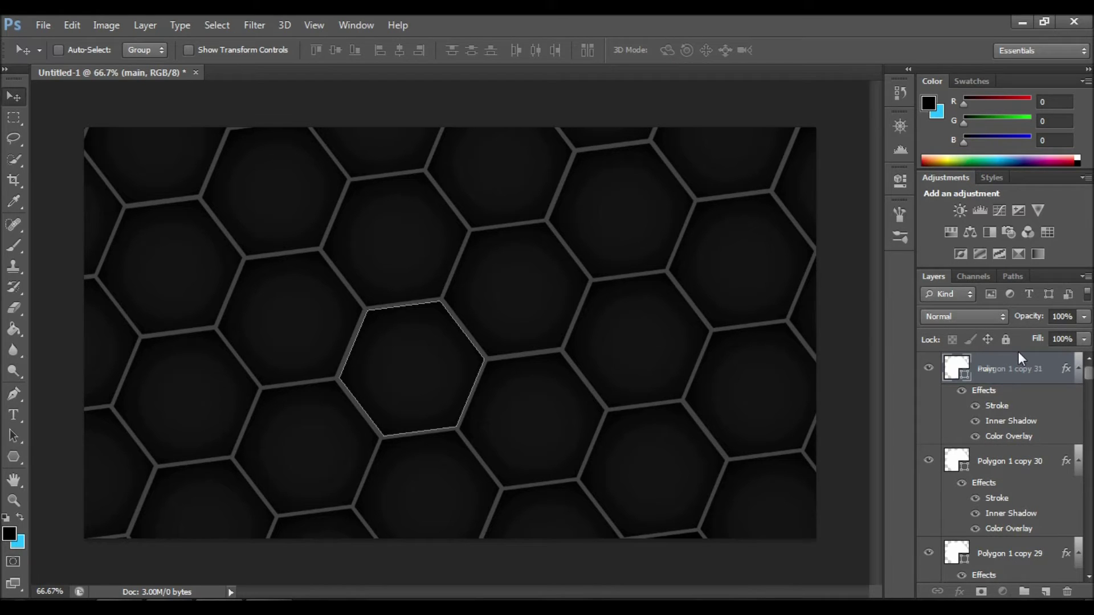
{"action": "right_click", "coordinate": [1013, 364]}
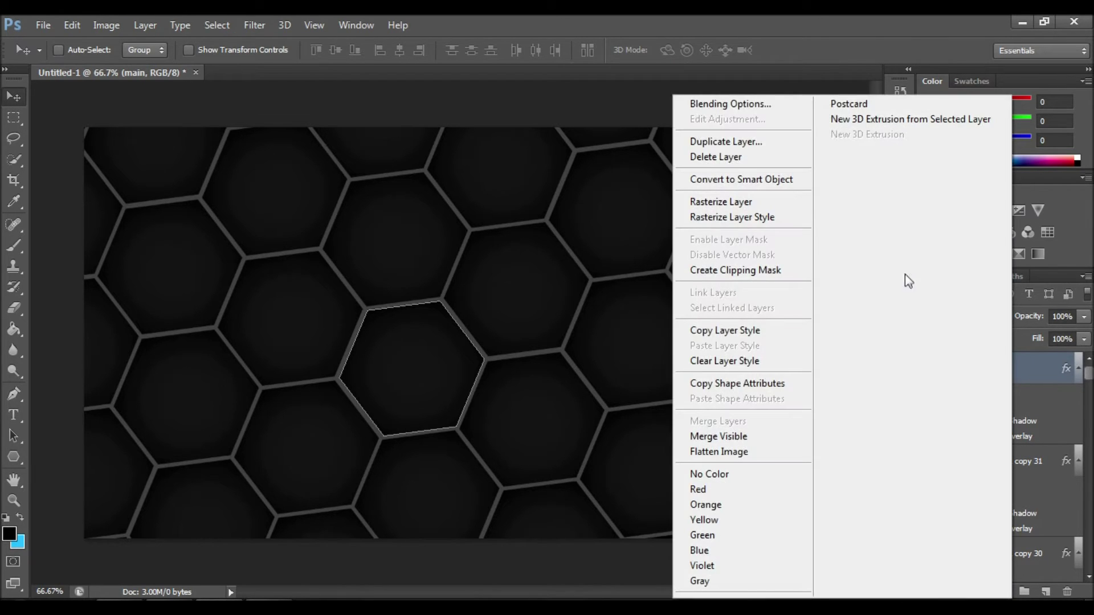
{"action": "left_click", "coordinate": [727, 105]}
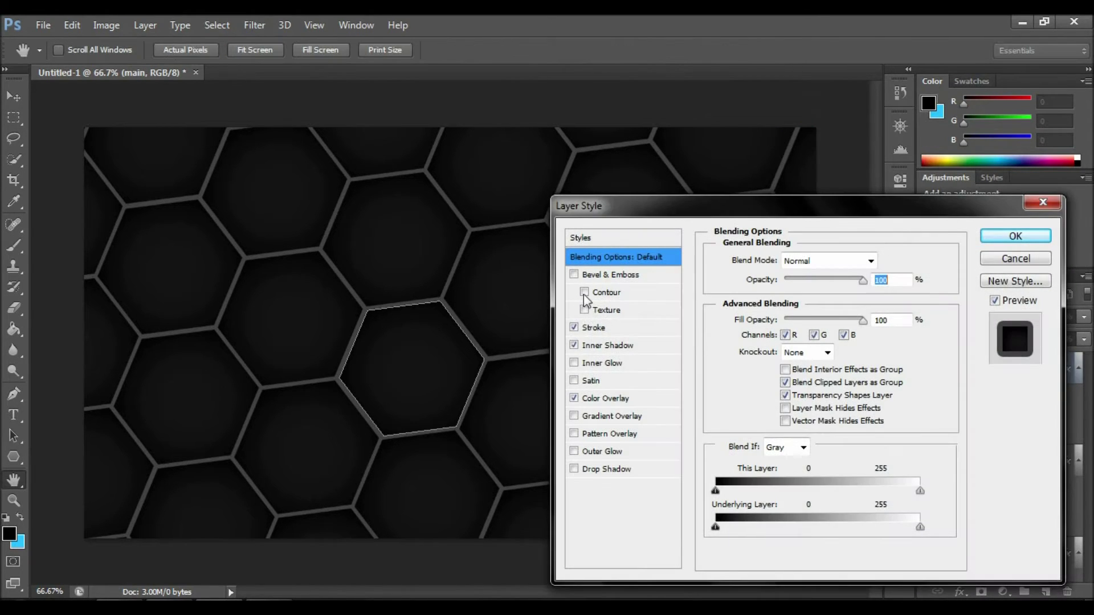
{"action": "left_click", "coordinate": [609, 399]}
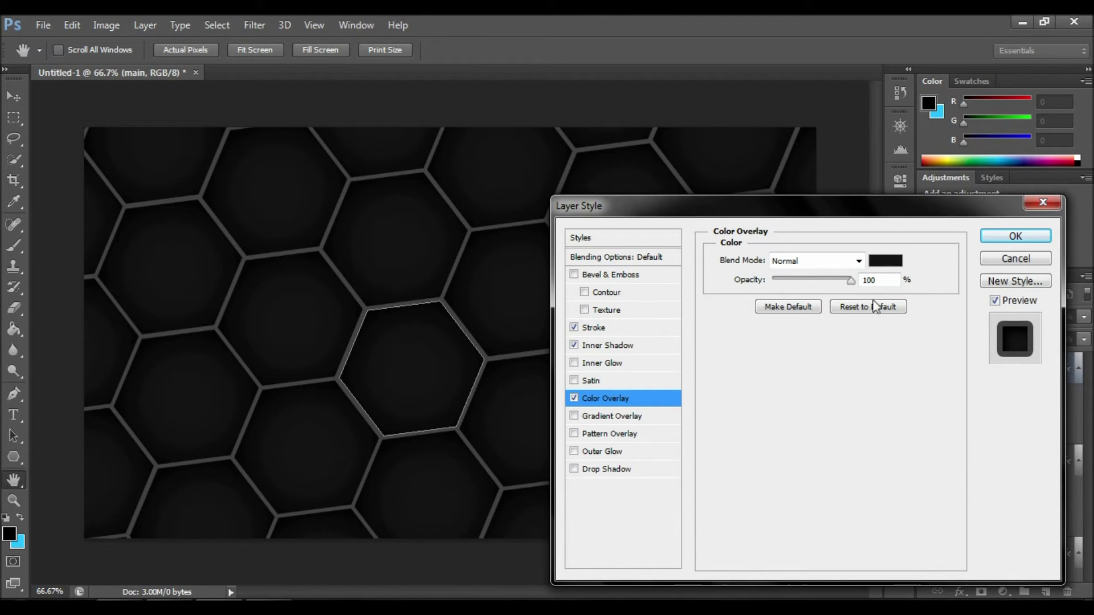
{"action": "left_click", "coordinate": [894, 261]}
{"action": "left_click", "coordinate": [830, 280]}
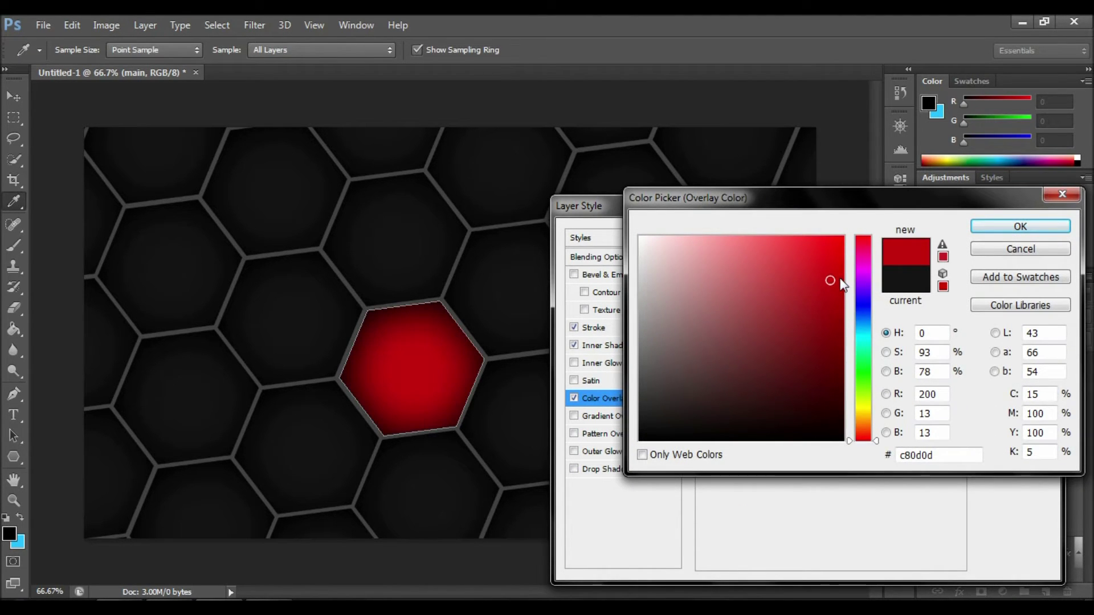
{"action": "left_click", "coordinate": [834, 266]}
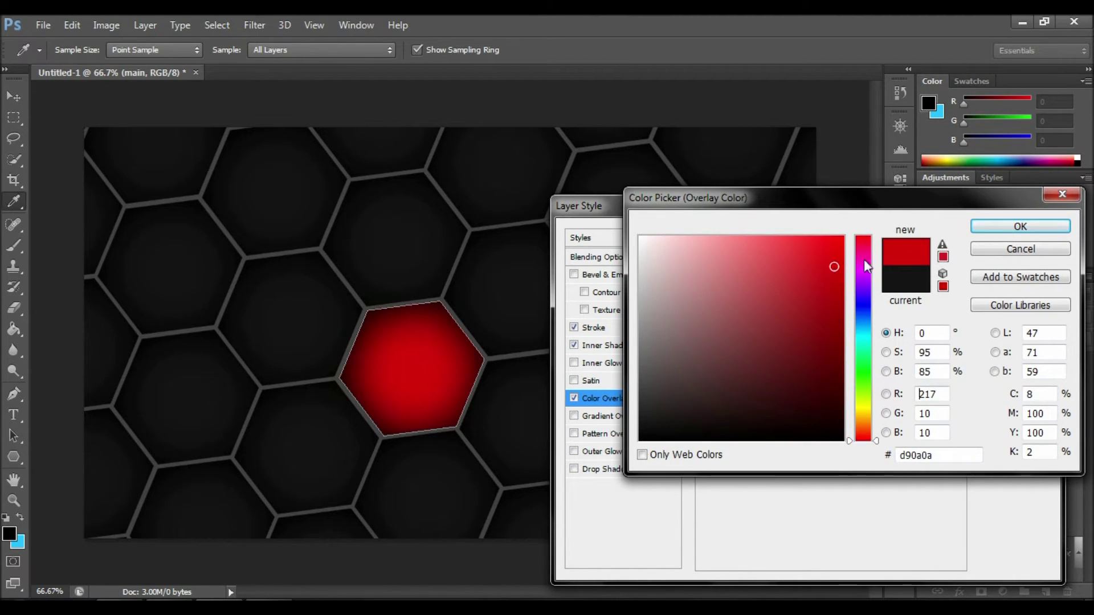
{"action": "left_click", "coordinate": [986, 228]}
Change the main hexagon's stroke colour to a medium cyan-blue and set the stroke size to 5 px.
{"action": "left_click", "coordinate": [610, 330]}
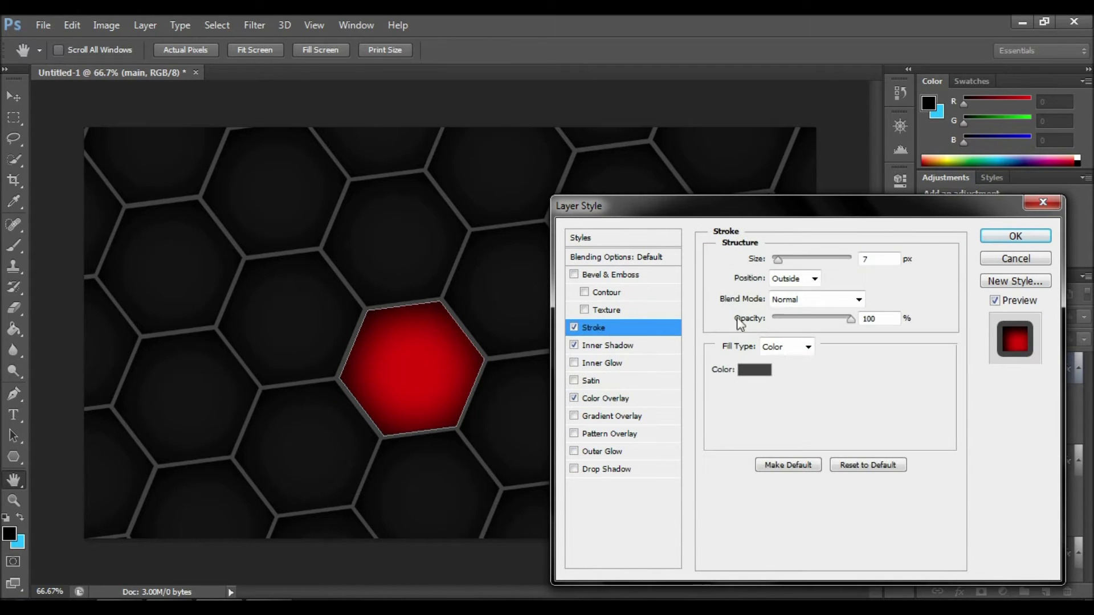
{"action": "left_click", "coordinate": [754, 371]}
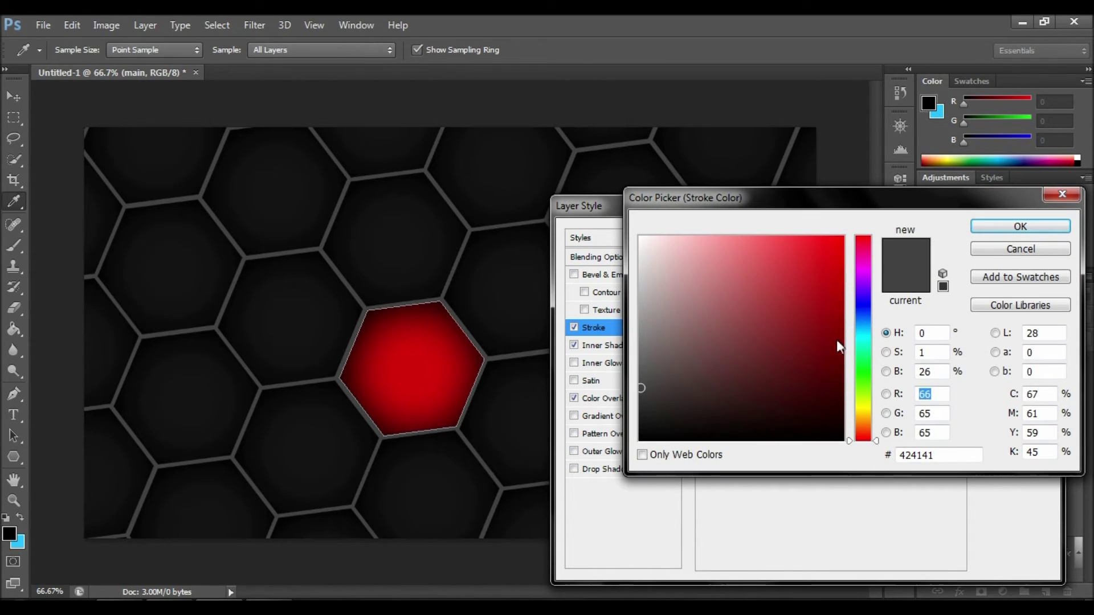
{"action": "left_click", "coordinate": [864, 329]}
{"action": "left_click", "coordinate": [836, 268]}
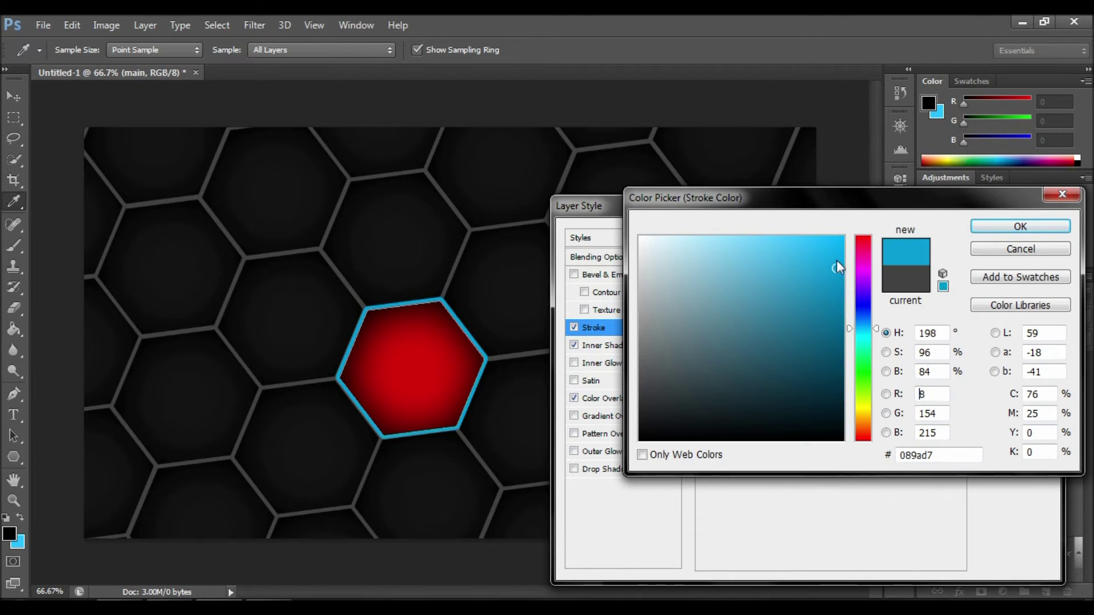
{"action": "left_click_drag", "start_coordinate": [839, 254], "coordinate": [841, 288]}
{"action": "left_click", "coordinate": [983, 228]}
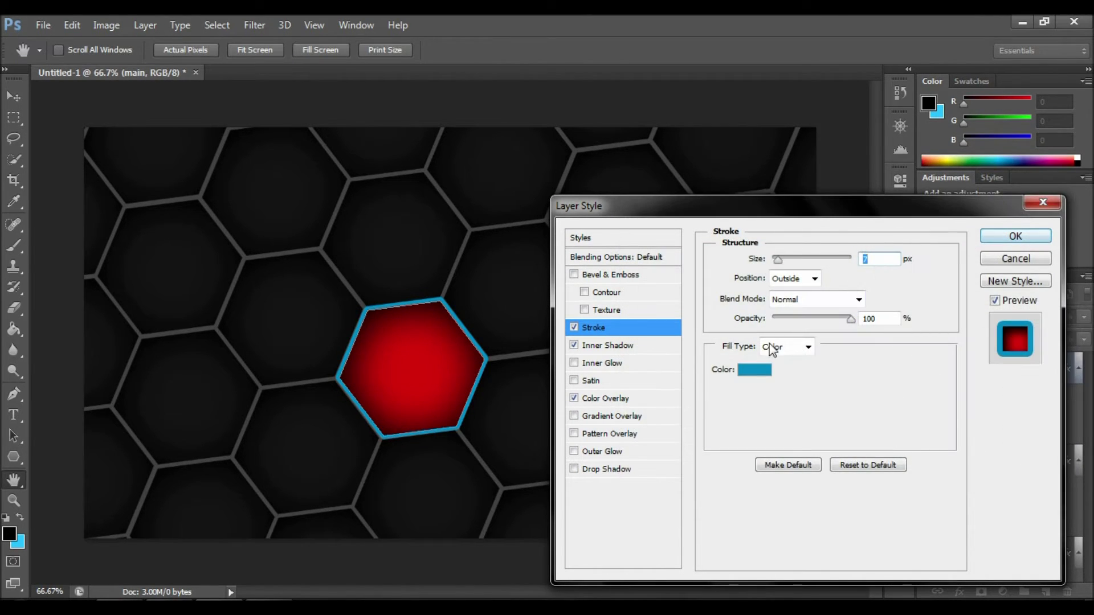
{"action": "type", "text": "5"}
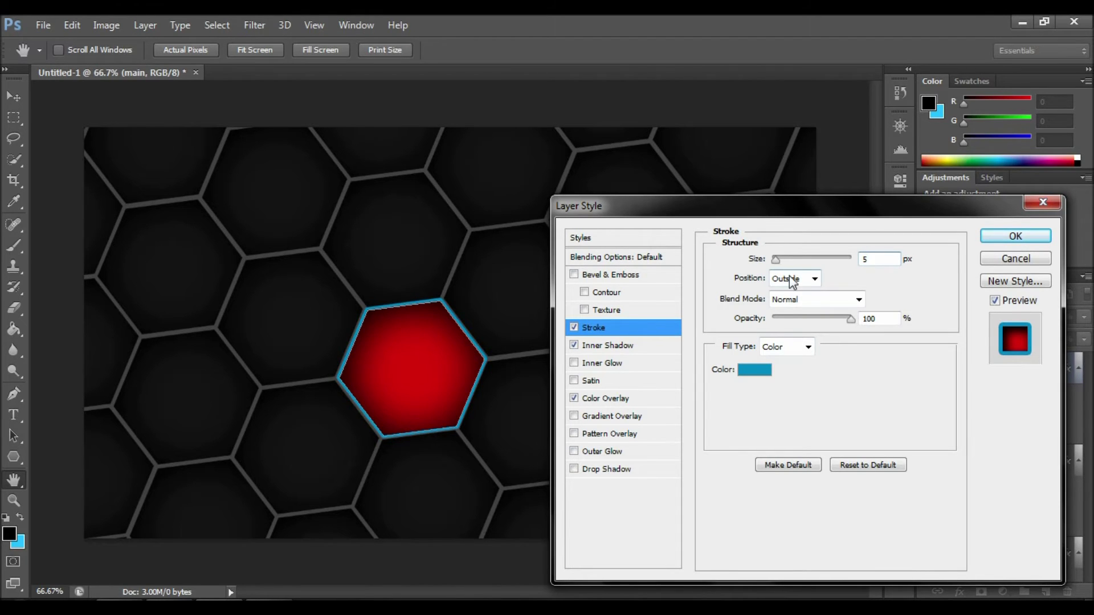
Add an Outer Bevel to the main hexagon with depth 62%, size 7 px and soften 5 px, and apply the layer style.
{"action": "left_click", "coordinate": [574, 275]}
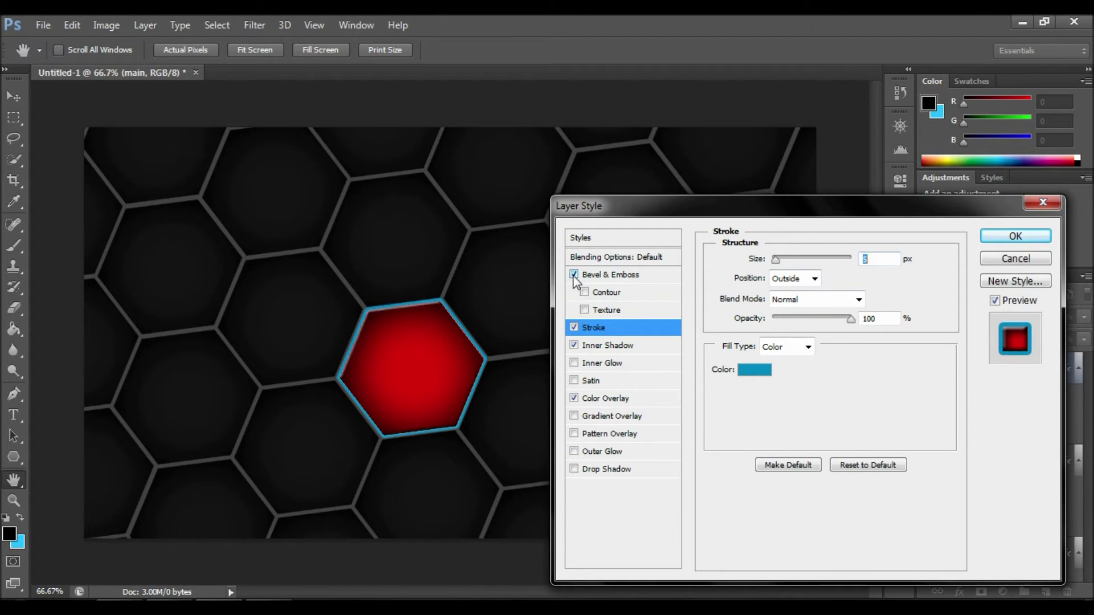
{"action": "left_click", "coordinate": [593, 276]}
{"action": "left_click", "coordinate": [820, 262]}
{"action": "left_click", "coordinate": [816, 272]}
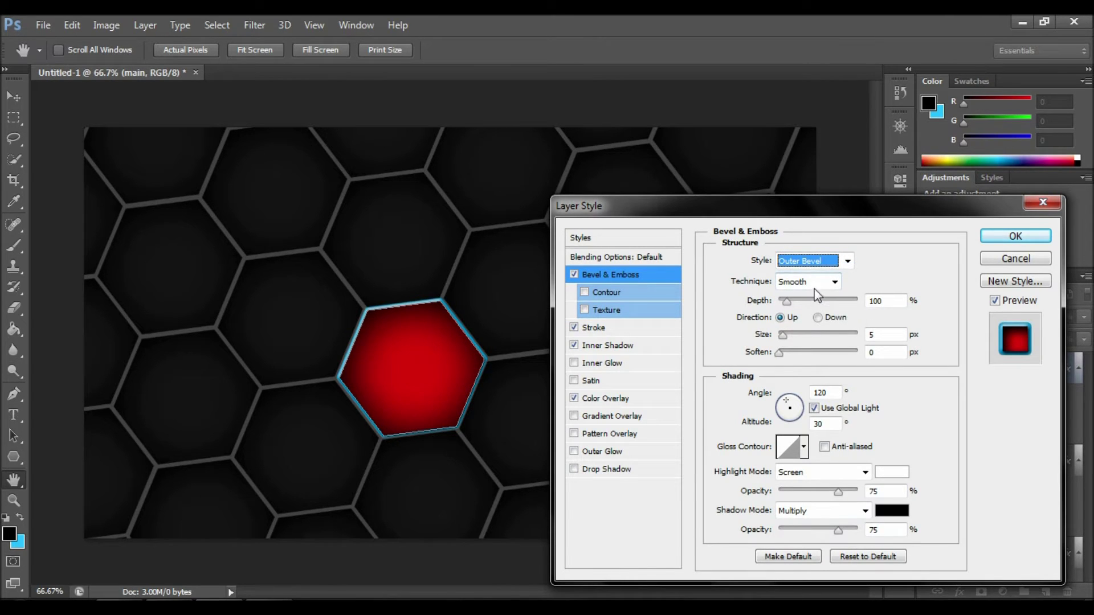
{"action": "mouse_move", "coordinate": [783, 356]}
{"action": "left_mouse_down"}
{"action": "mouse_move", "coordinate": [803, 350]}
{"action": "mouse_move", "coordinate": [788, 342]}
{"action": "left_mouse_up"}
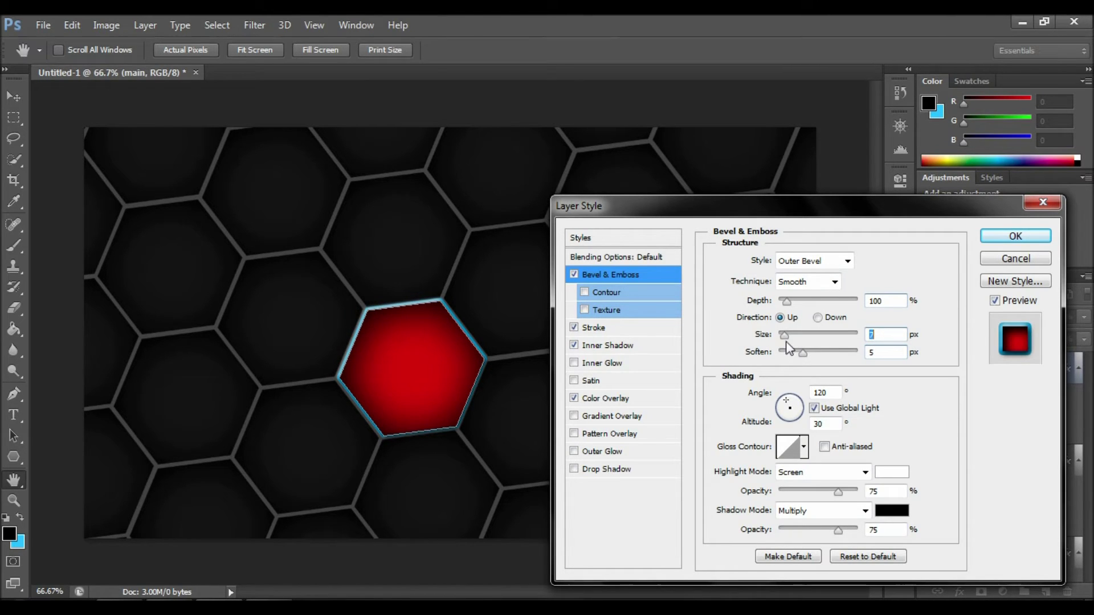
{"action": "mouse_move", "coordinate": [789, 304]}
{"action": "left_mouse_down"}
{"action": "mouse_move", "coordinate": [799, 307]}
{"action": "mouse_move", "coordinate": [787, 314]}
{"action": "left_mouse_up"}
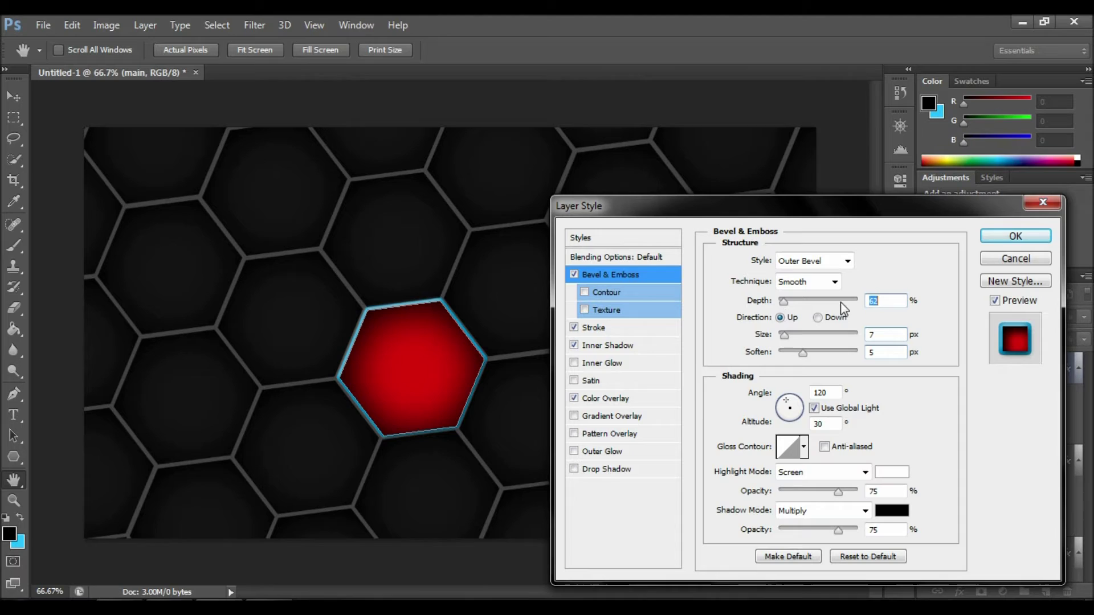
{"action": "left_click", "coordinate": [990, 237]}
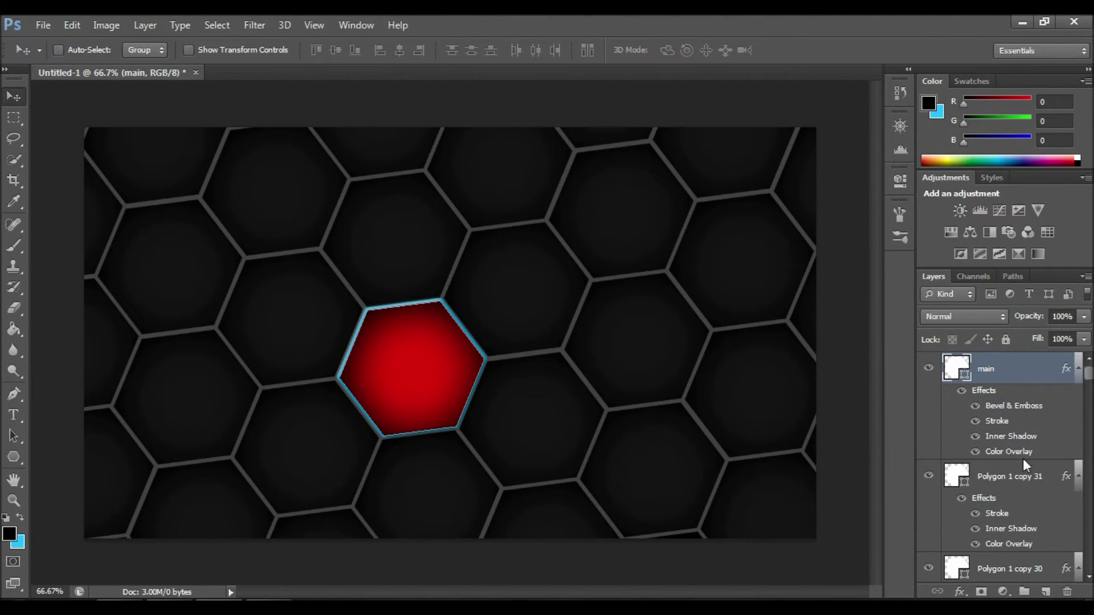
Rename the layer of the hexagon above and right of the red one to main 2 and place it directly below main.
{"action": "left_click", "coordinate": [503, 314], "text": "ctrl"}
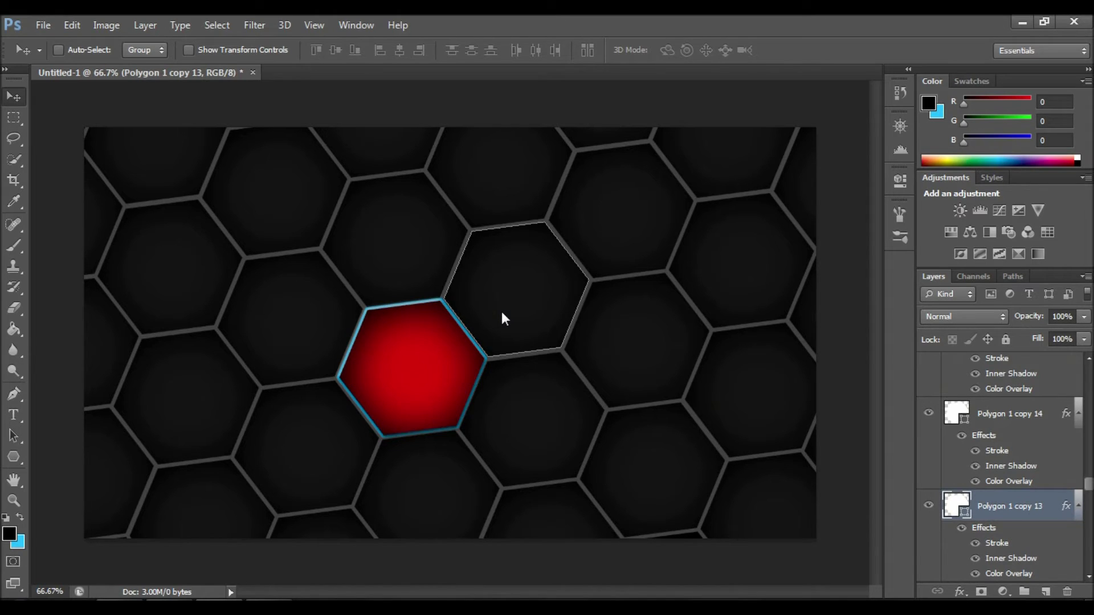
{"action": "type", "text": "main 2"}
{"action": "key", "text": "Return"}
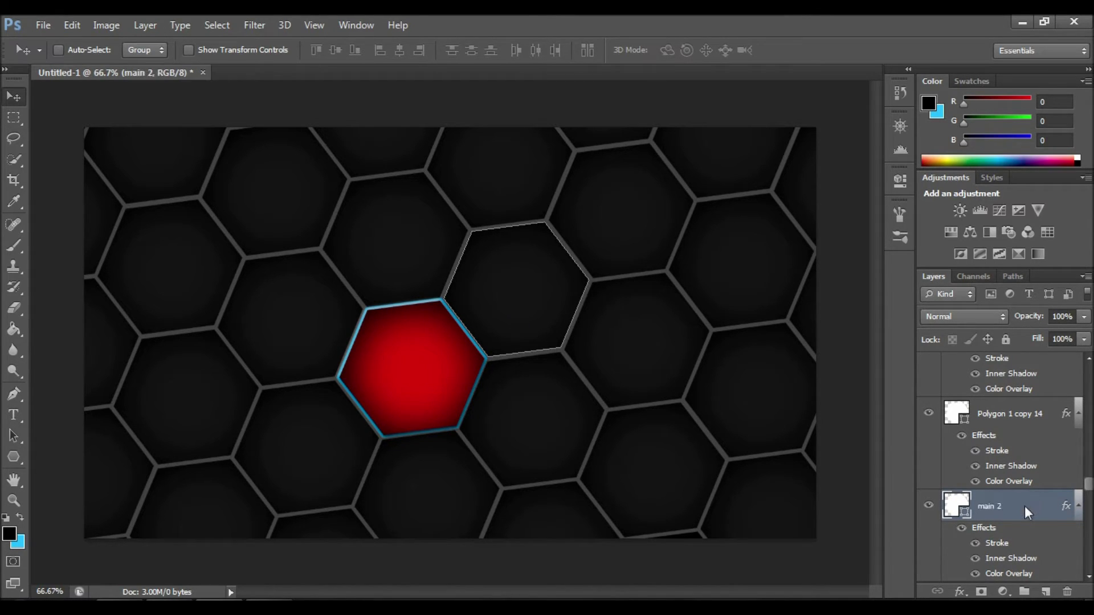
{"action": "left_click_drag", "start_coordinate": [1025, 506], "coordinate": [1038, 467]}
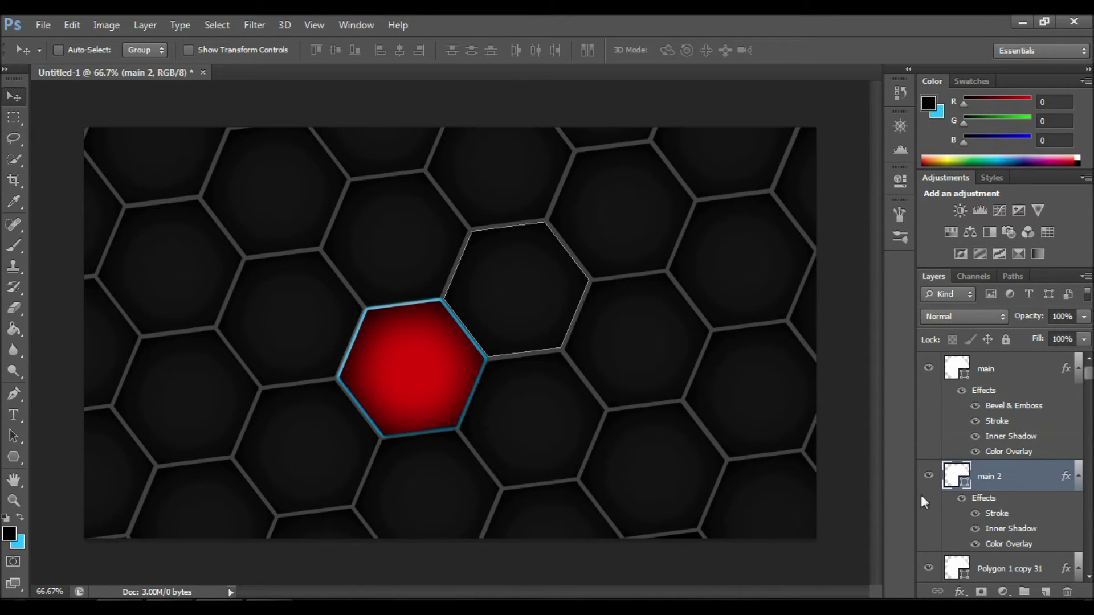
Turn off the Color Overlay effect in the layer style of main 2.
{"action": "right_click", "coordinate": [979, 477]}
{"action": "left_click", "coordinate": [668, 108]}
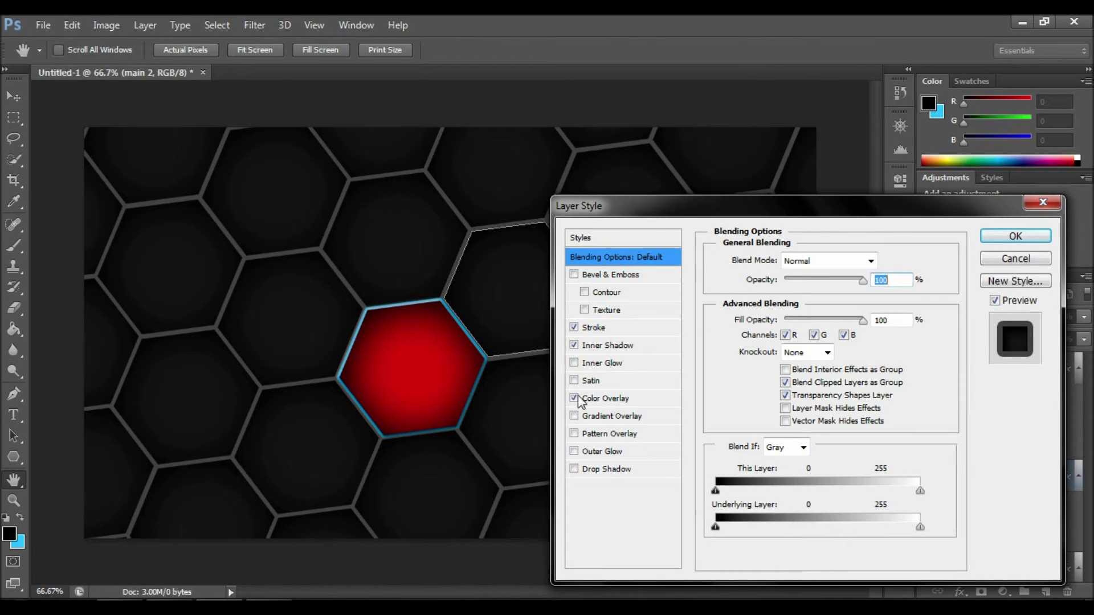
{"action": "left_click", "coordinate": [575, 399]}
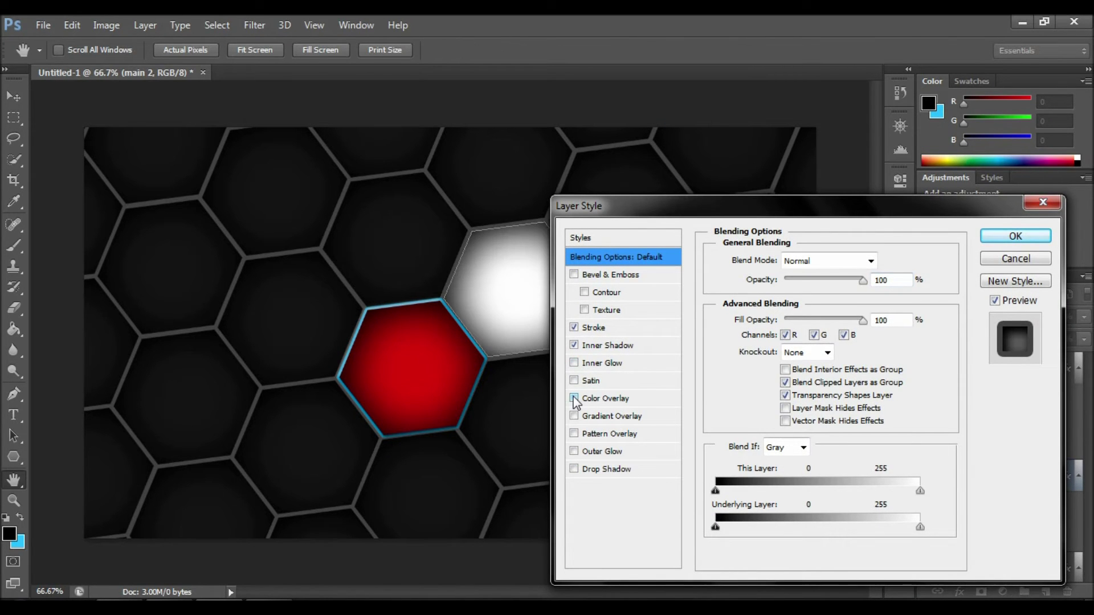
{"action": "left_click", "coordinate": [1002, 239]}
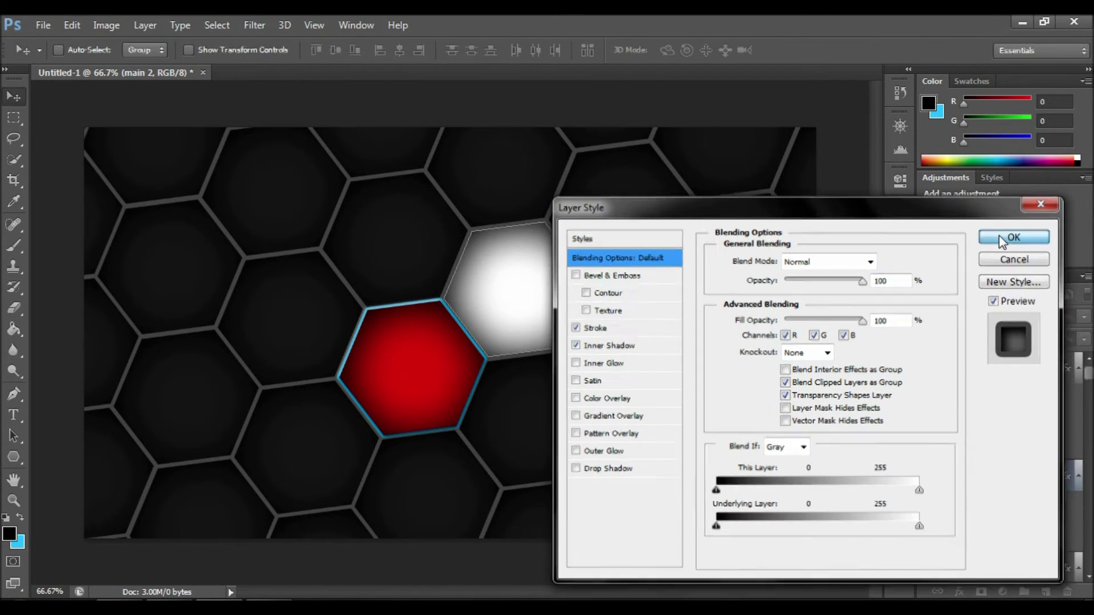
Rasterize main 2 and apply the Add Noise filter with an amount of 37.74% and Uniform distribution.
{"action": "left_click", "coordinate": [250, 24]}
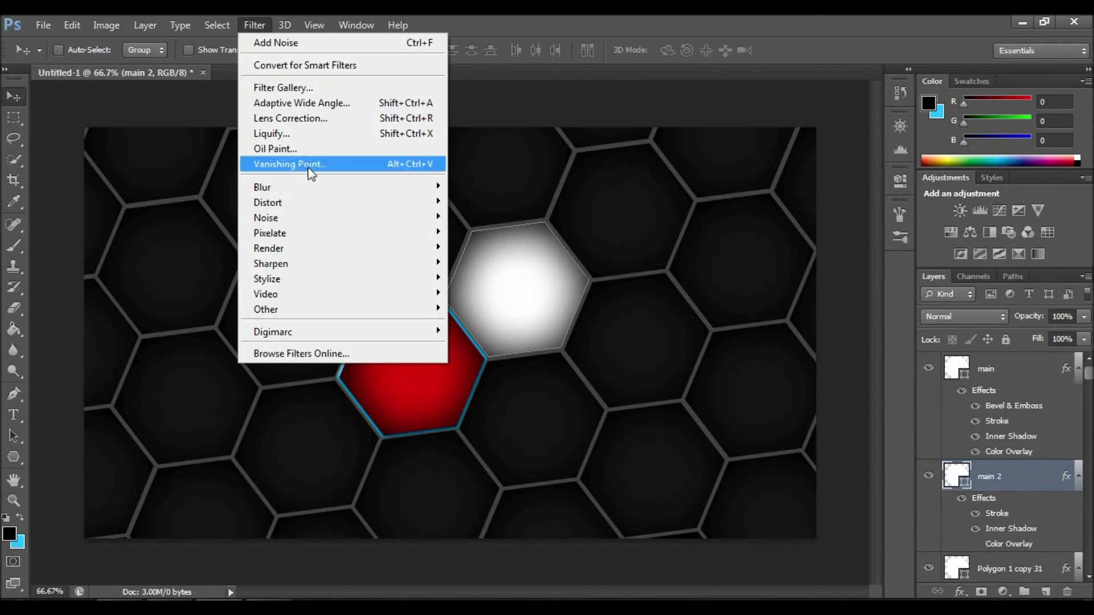
{"action": "mouse_move", "coordinate": [437, 224]}
{"action": "left_click", "coordinate": [485, 216]}
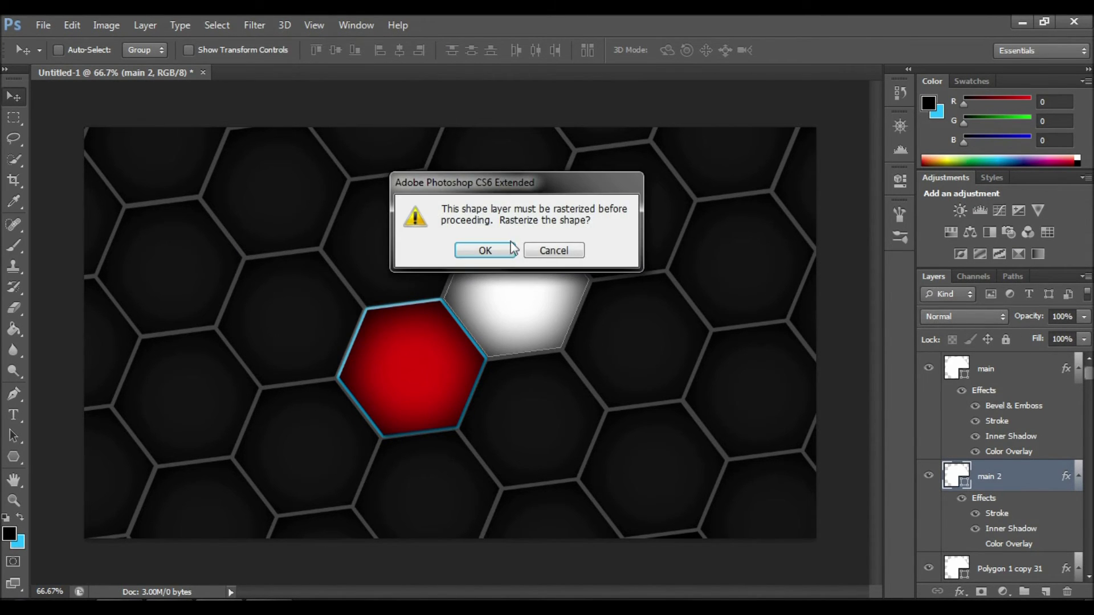
{"action": "left_click", "coordinate": [505, 249]}
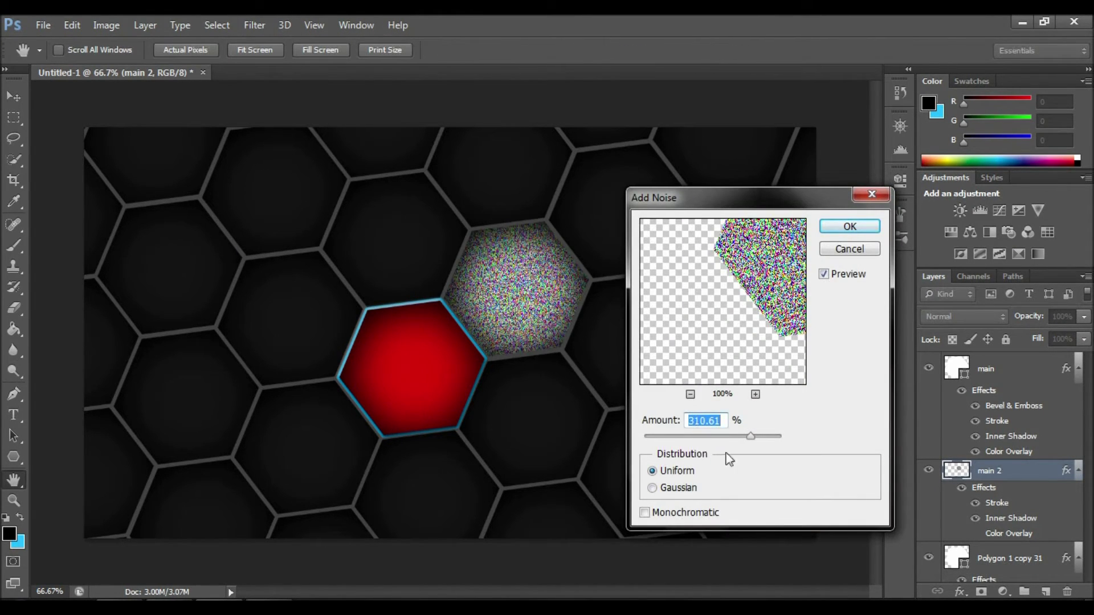
{"action": "left_click_drag", "start_coordinate": [706, 436], "coordinate": [658, 436]}
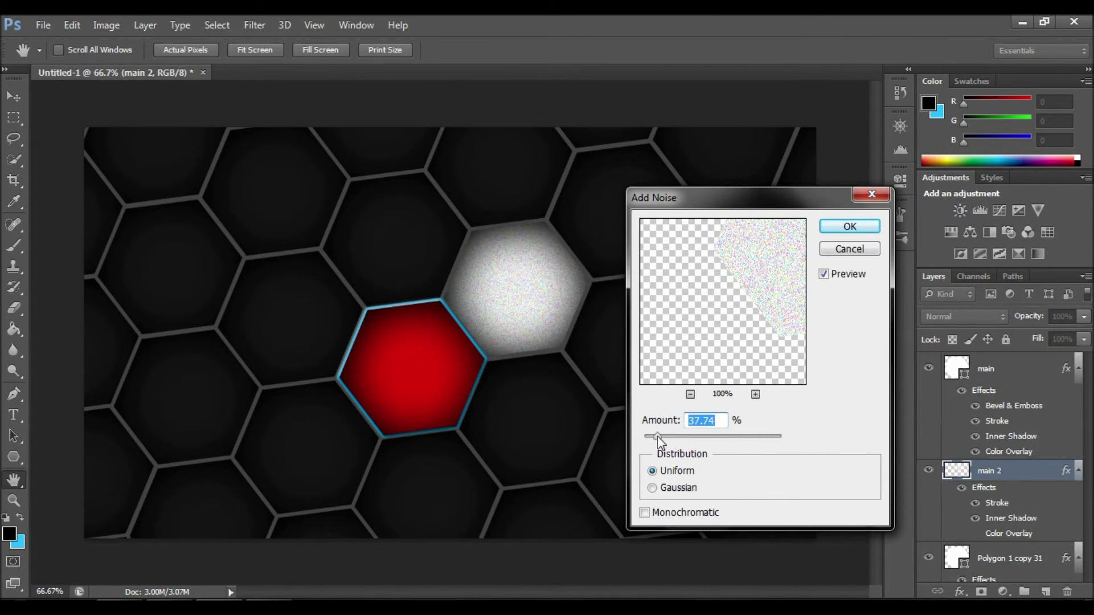
{"action": "left_click", "coordinate": [840, 228]}
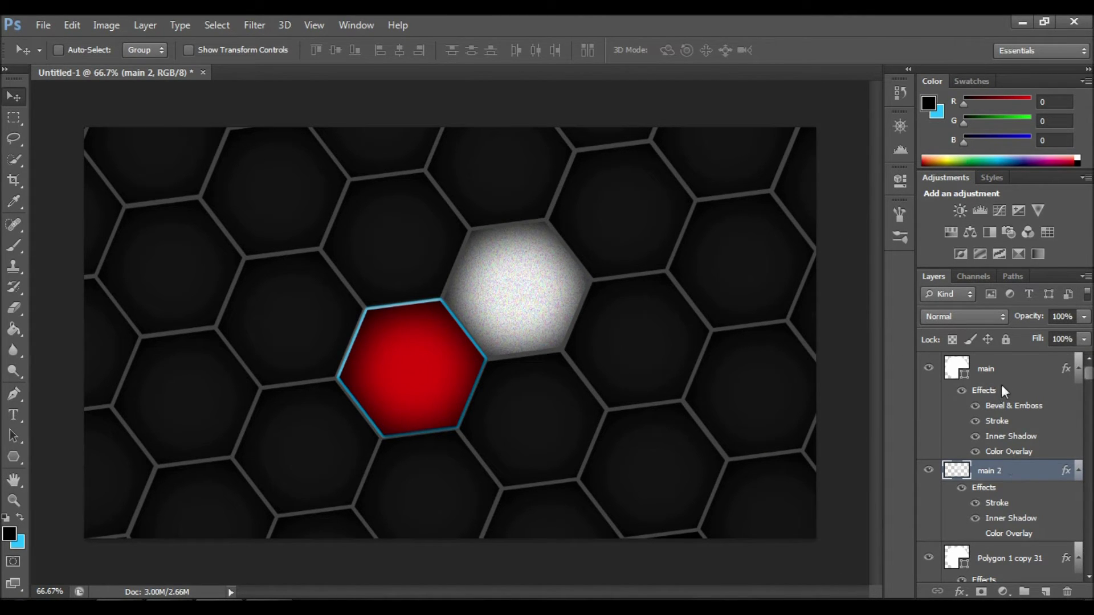
Move the red main hexagon up and left out of its cell, and fit a duplicate of main 2 into the gap.
{"action": "left_click", "coordinate": [986, 372]}
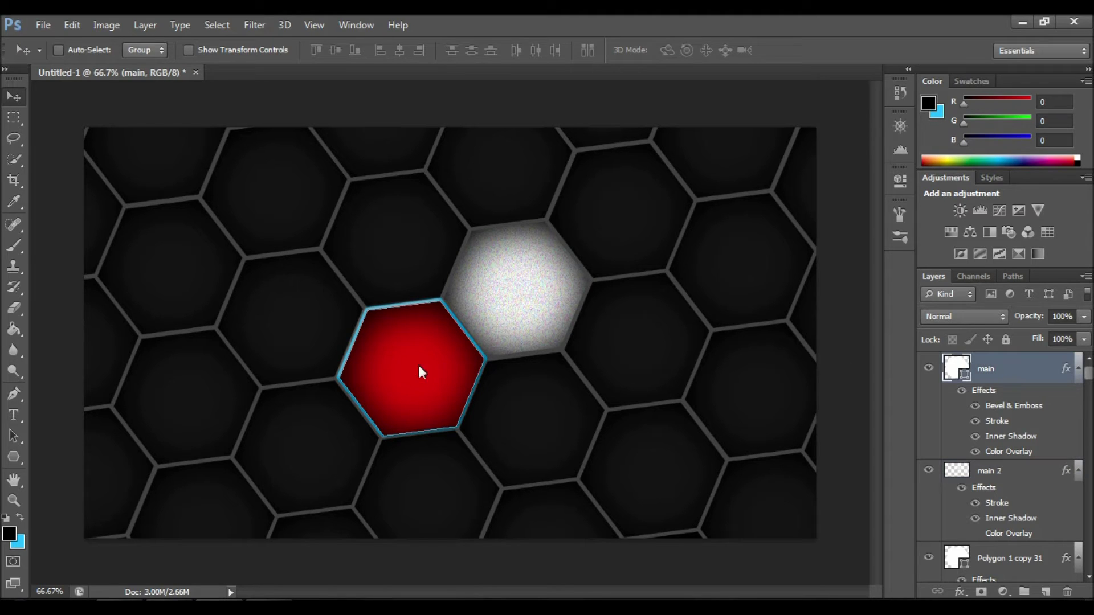
{"action": "left_click_drag", "start_coordinate": [401, 371], "coordinate": [339, 256]}
{"action": "right_click", "coordinate": [1008, 474]}
{"action": "left_click", "coordinate": [751, 145]}
{"action": "left_click", "coordinate": [687, 195]}
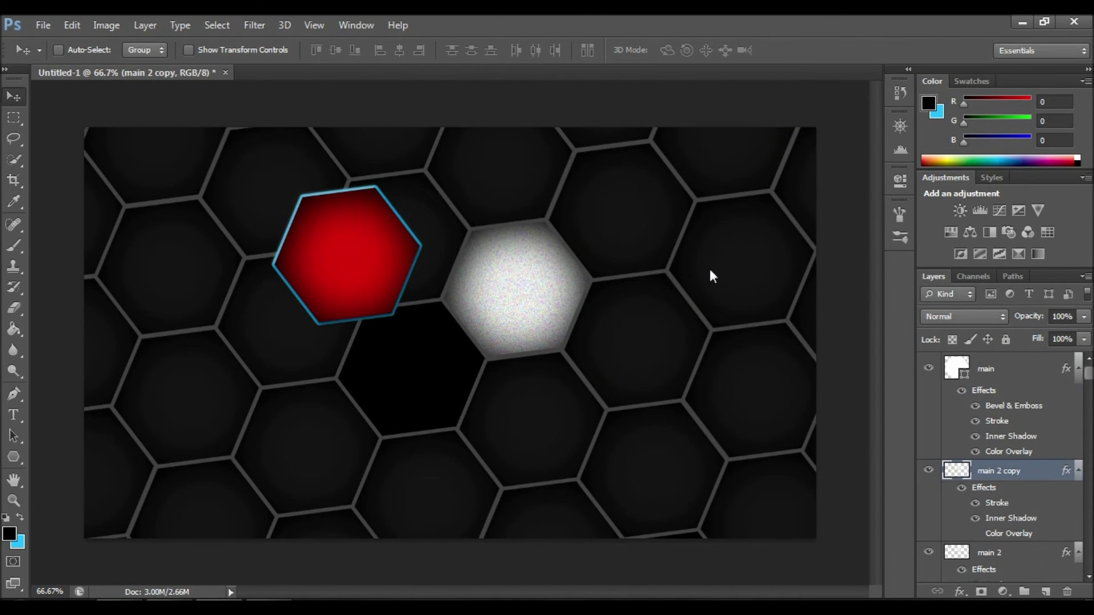
{"action": "left_click_drag", "start_coordinate": [520, 308], "coordinate": [406, 378]}
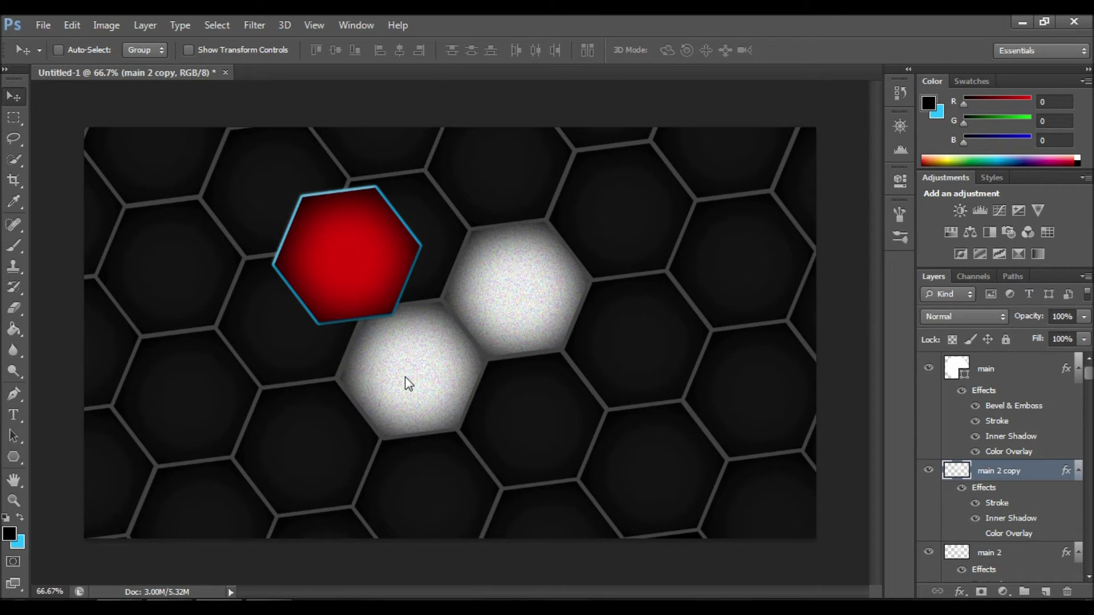
Duplicate the red main hexagon and place the copy over main 2, offset slightly up and right of the cell.
{"action": "left_click", "coordinate": [963, 374]}
{"action": "right_click", "coordinate": [1009, 365]}
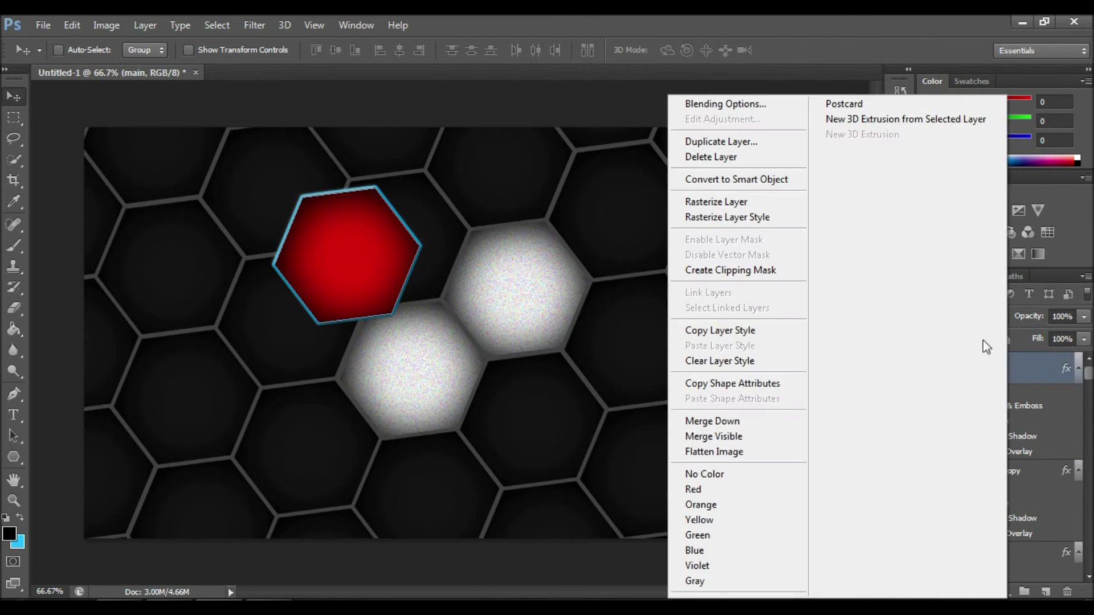
{"action": "left_click", "coordinate": [733, 142]}
{"action": "left_click", "coordinate": [672, 197]}
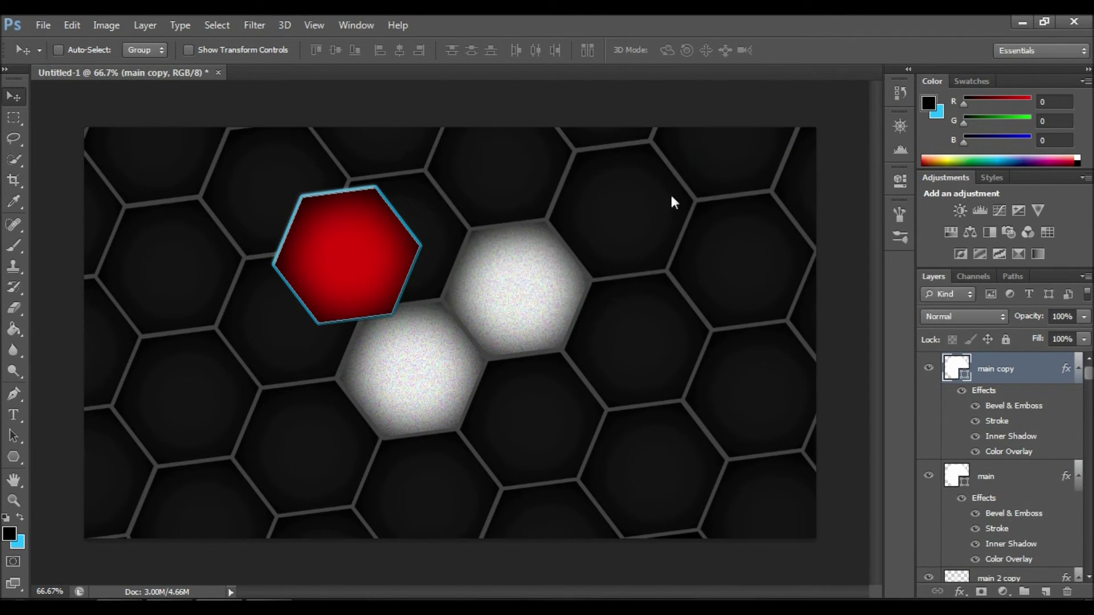
{"action": "left_click_drag", "start_coordinate": [343, 274], "coordinate": [519, 288]}
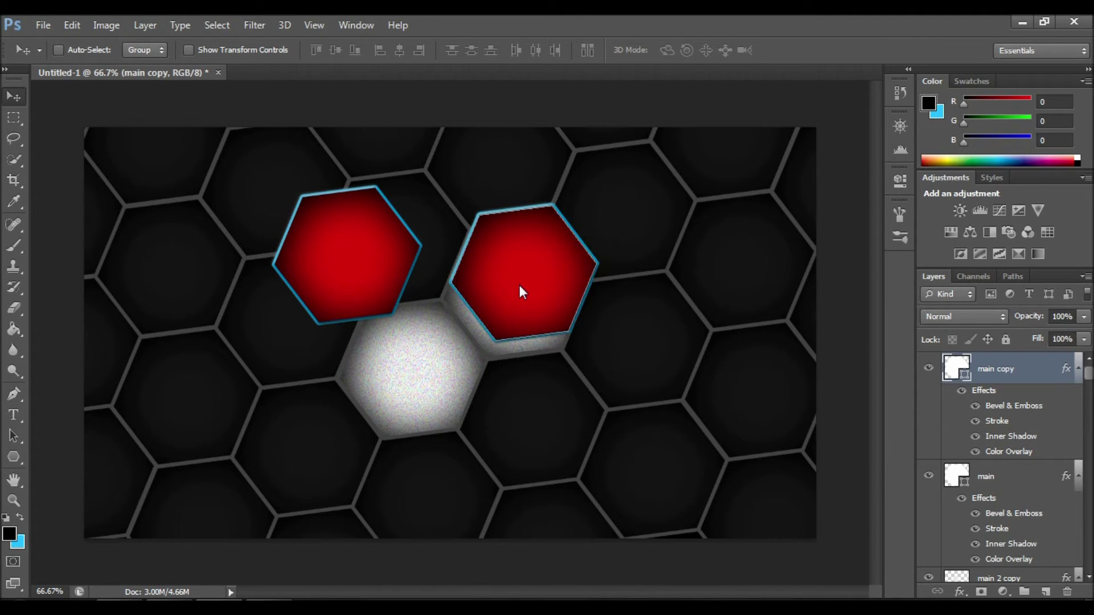
Move the original red main hexagon over the lower noisy white cell, offset slightly up and left.
{"action": "left_click", "coordinate": [1017, 473]}
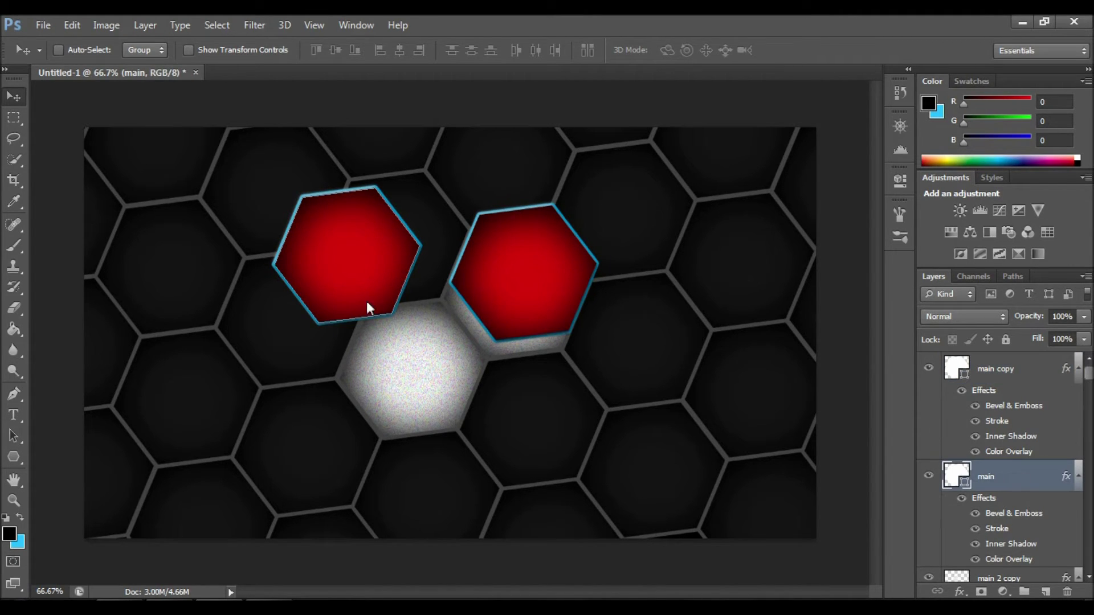
{"action": "left_click_drag", "start_coordinate": [344, 305], "coordinate": [398, 362]}
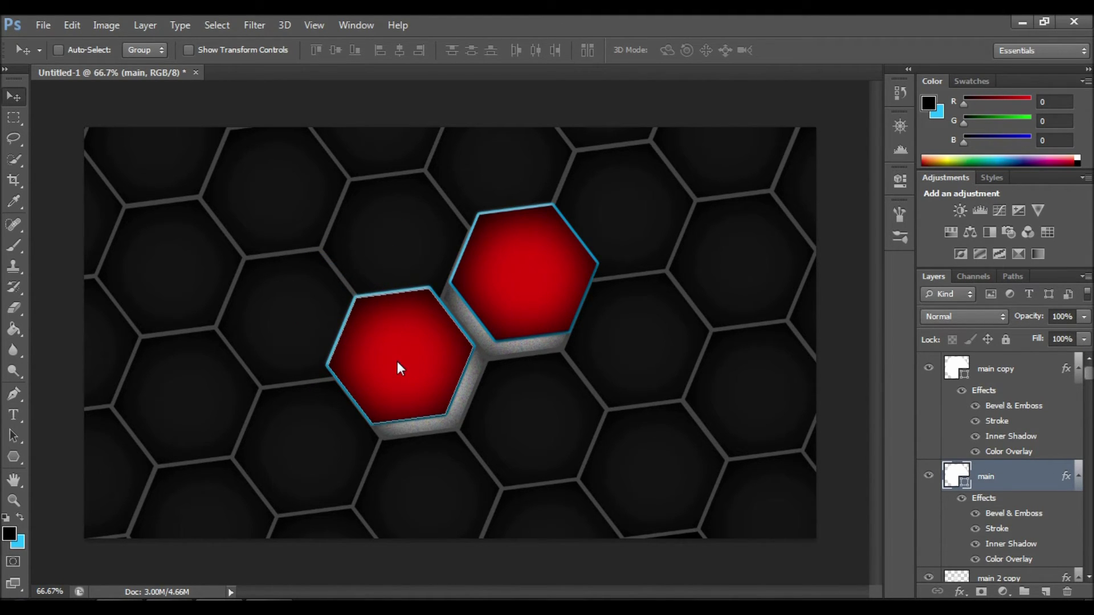
On a new layer above main copy, add a white 130 pt letter "H", tilted counter-clockwise and centred on the lower red hexagon.
{"action": "left_click", "coordinate": [1007, 370]}
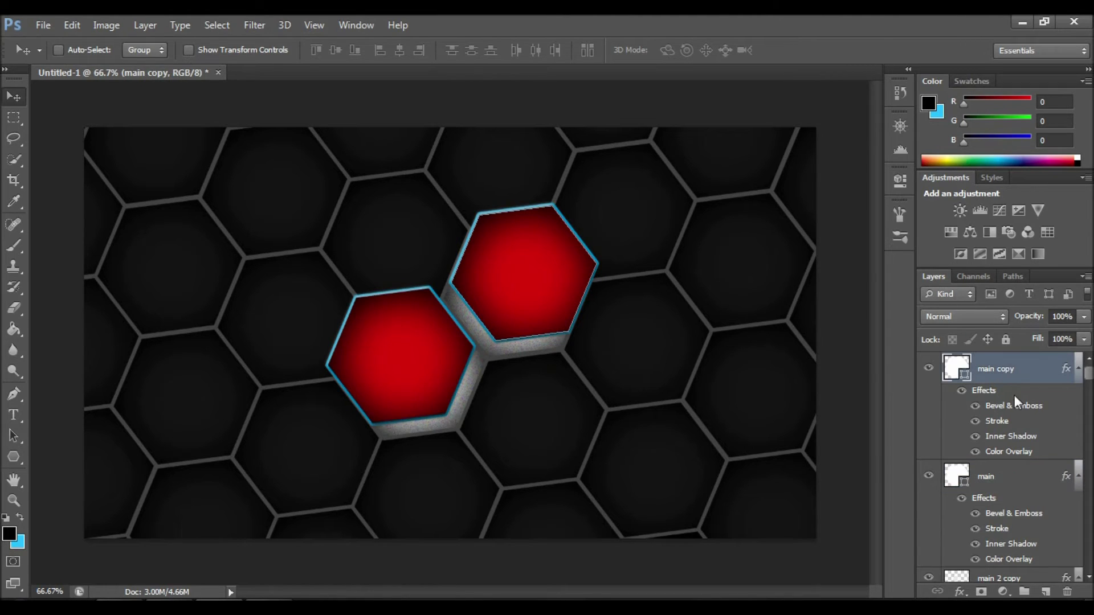
{"action": "left_click", "coordinate": [1039, 588]}
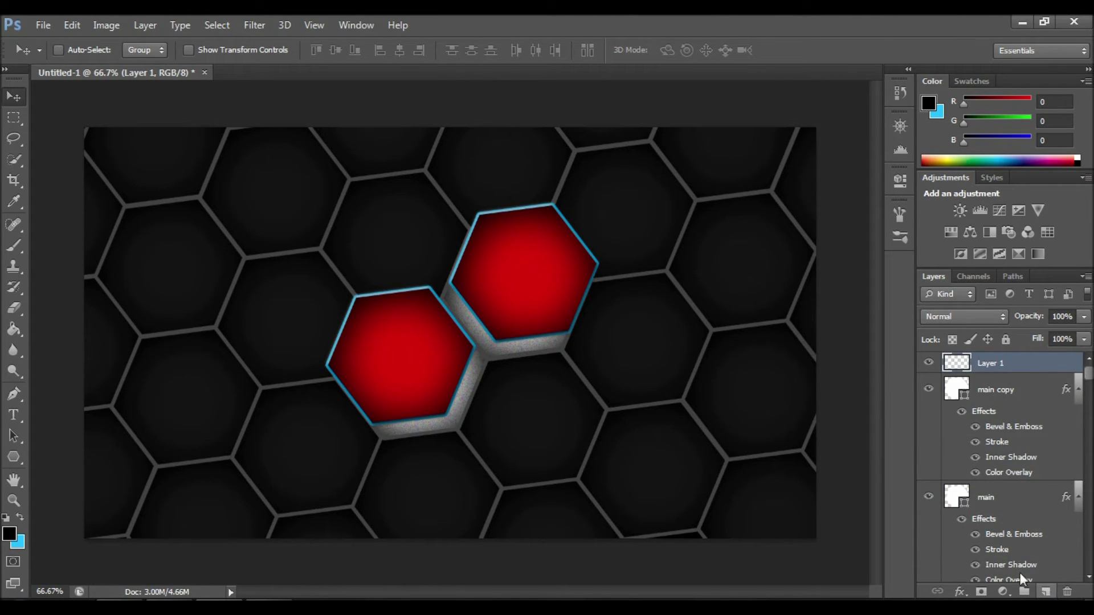
{"action": "left_click", "coordinate": [13, 415]}
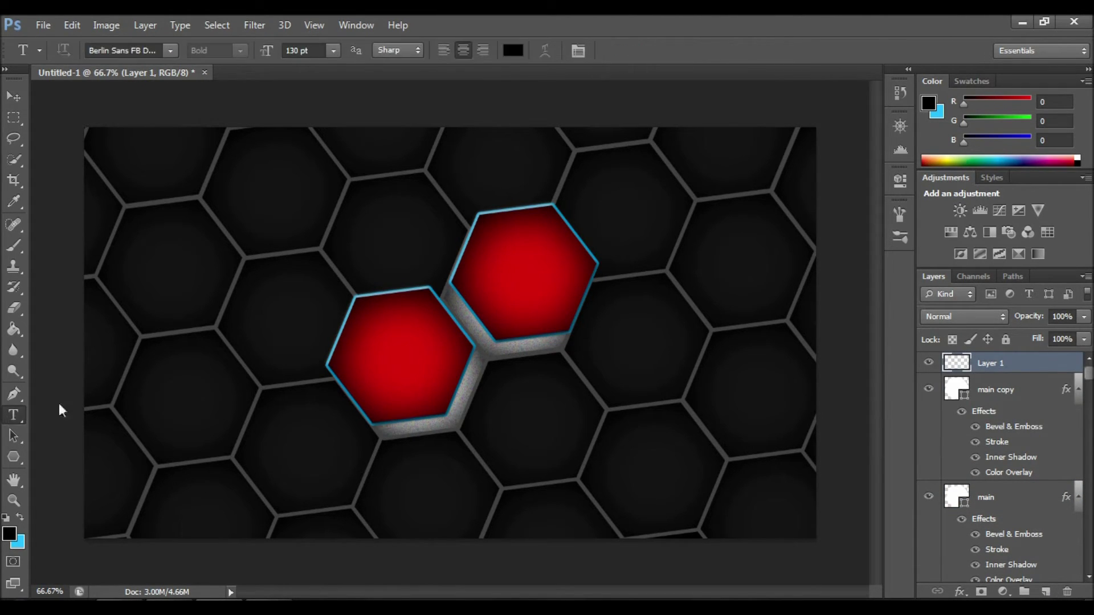
{"action": "left_click_drag", "start_coordinate": [347, 310], "coordinate": [459, 408]}
{"action": "type", "text": "H"}
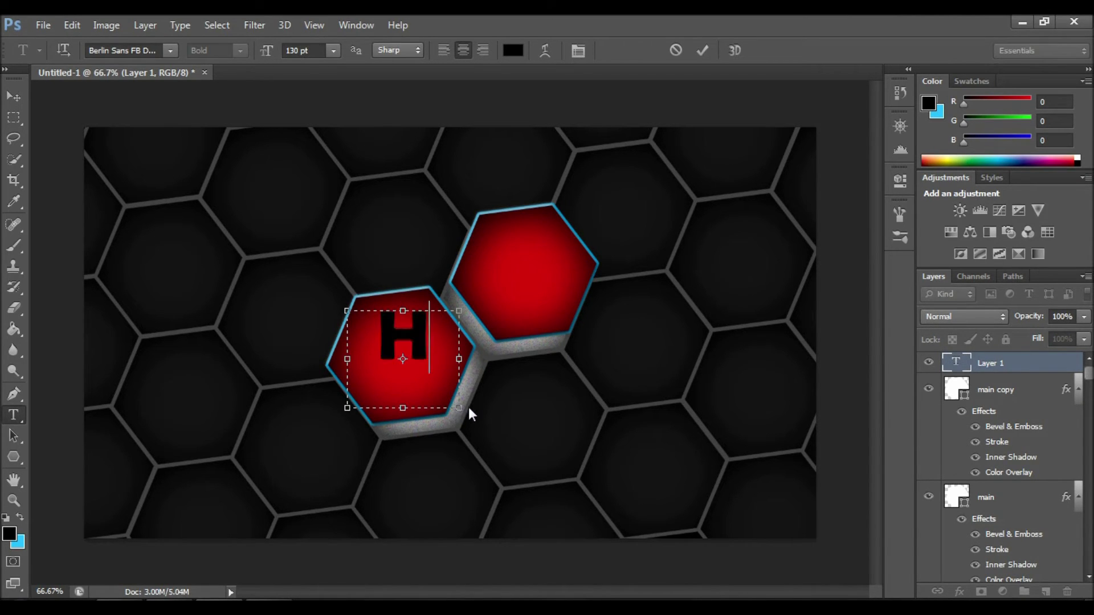
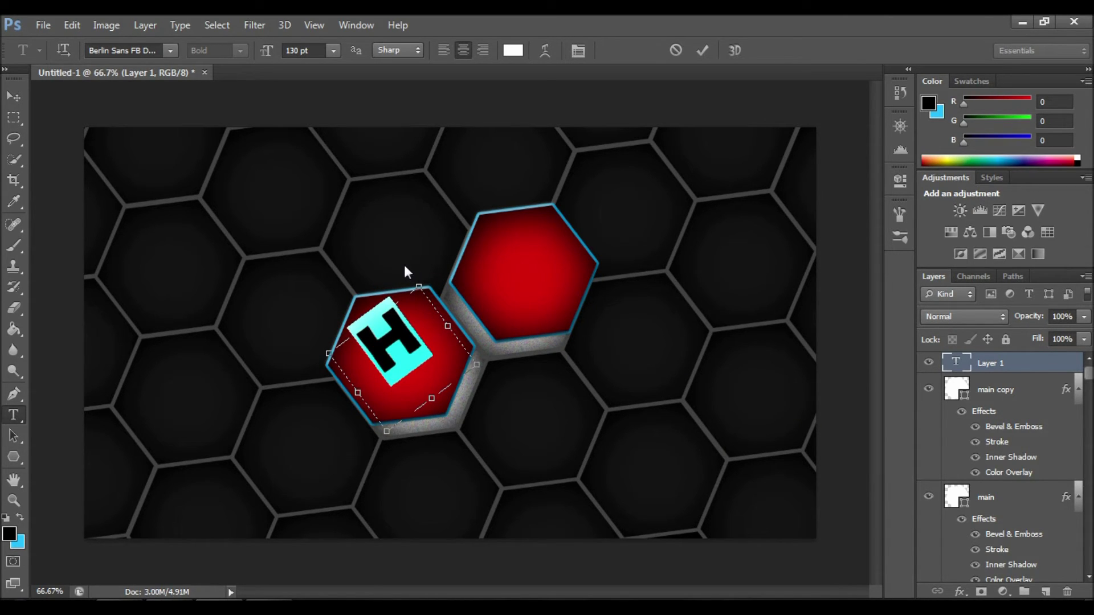
{"action": "left_click", "coordinate": [12, 96]}
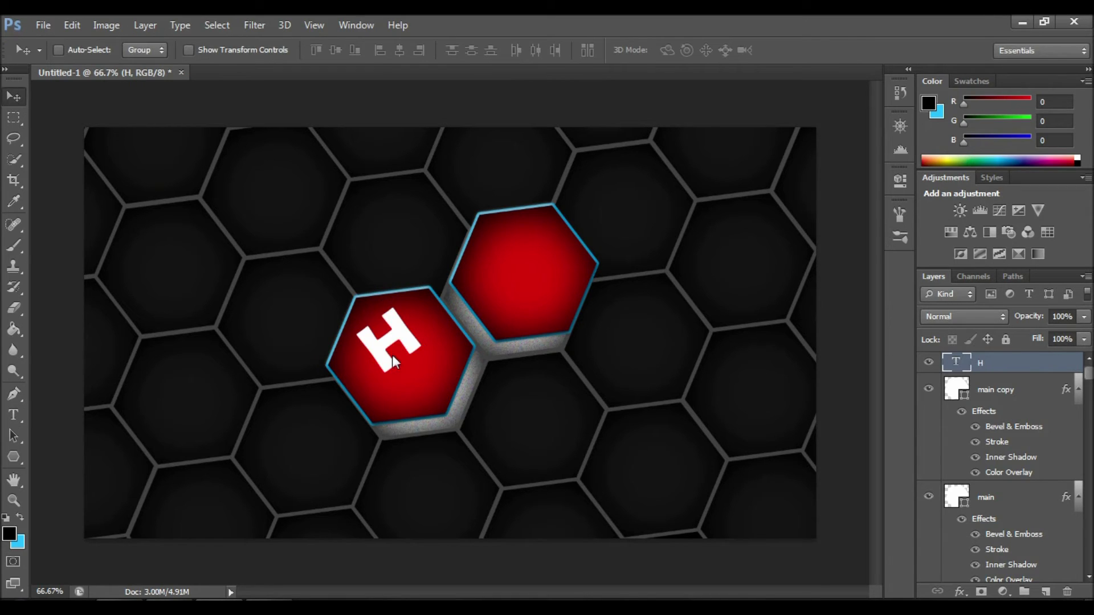
{"action": "left_click_drag", "start_coordinate": [395, 355], "coordinate": [404, 371]}
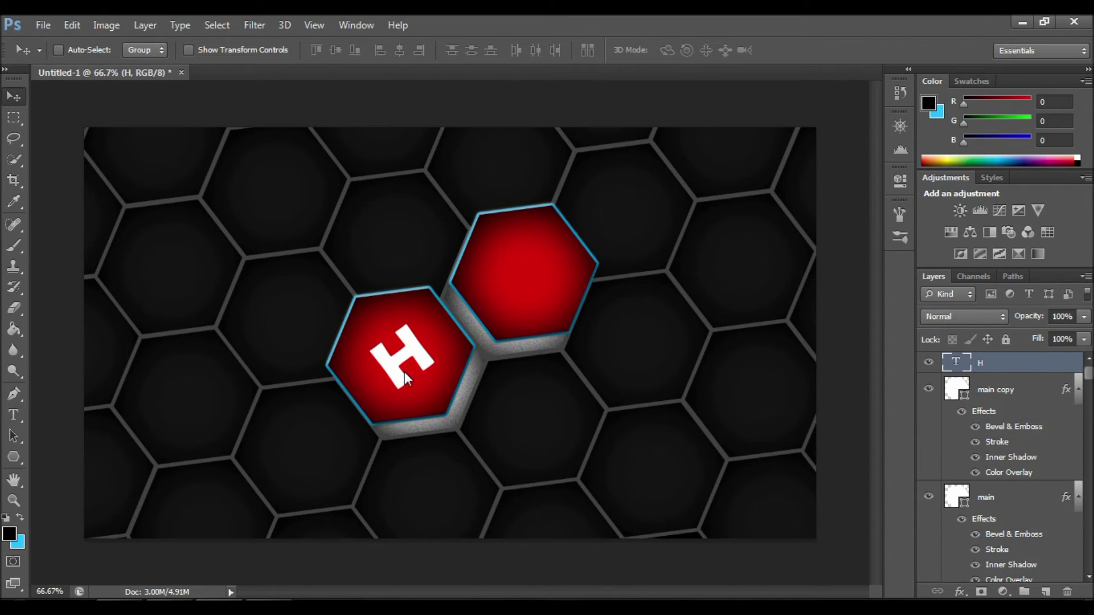
Duplicate the H text layer and place the copy in the middle of the upper red hexagon.
{"action": "right_click", "coordinate": [1034, 360]}
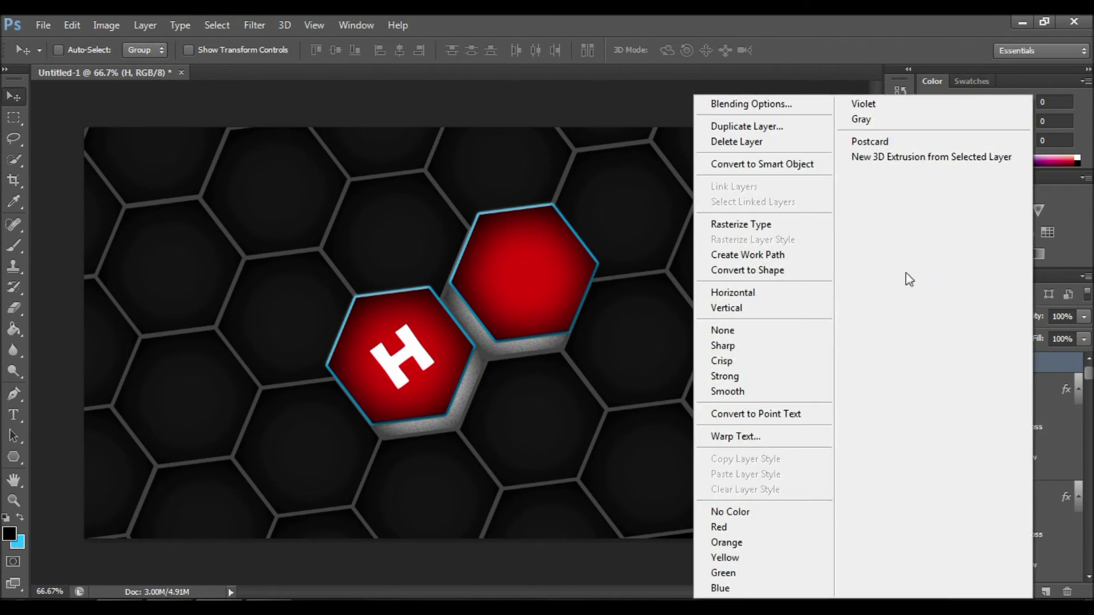
{"action": "left_click", "coordinate": [758, 126]}
{"action": "left_click", "coordinate": [666, 193]}
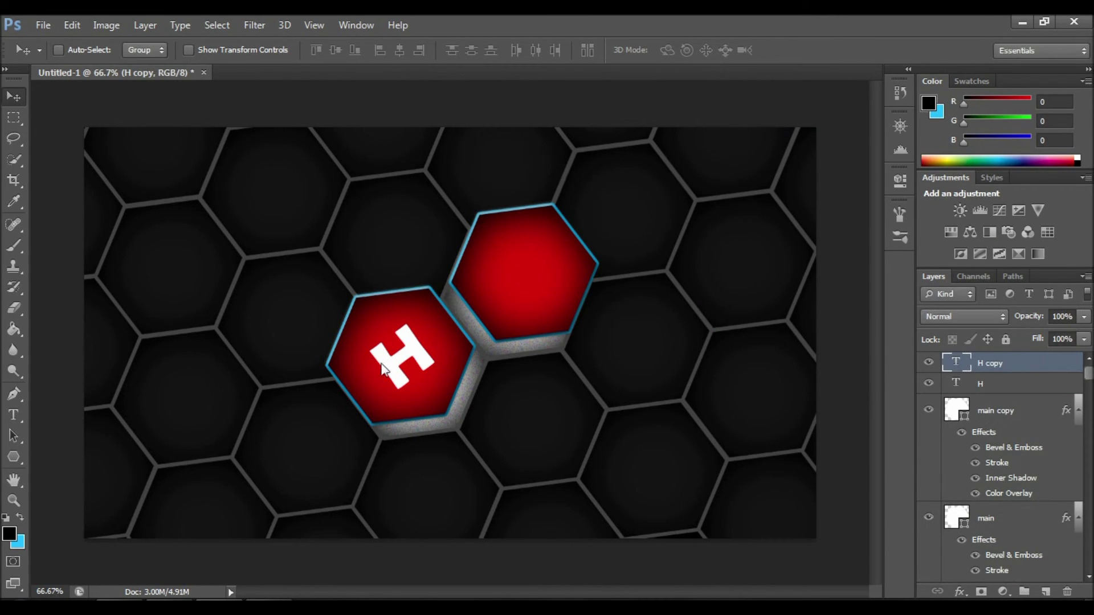
{"action": "left_click_drag", "start_coordinate": [392, 362], "coordinate": [512, 285]}
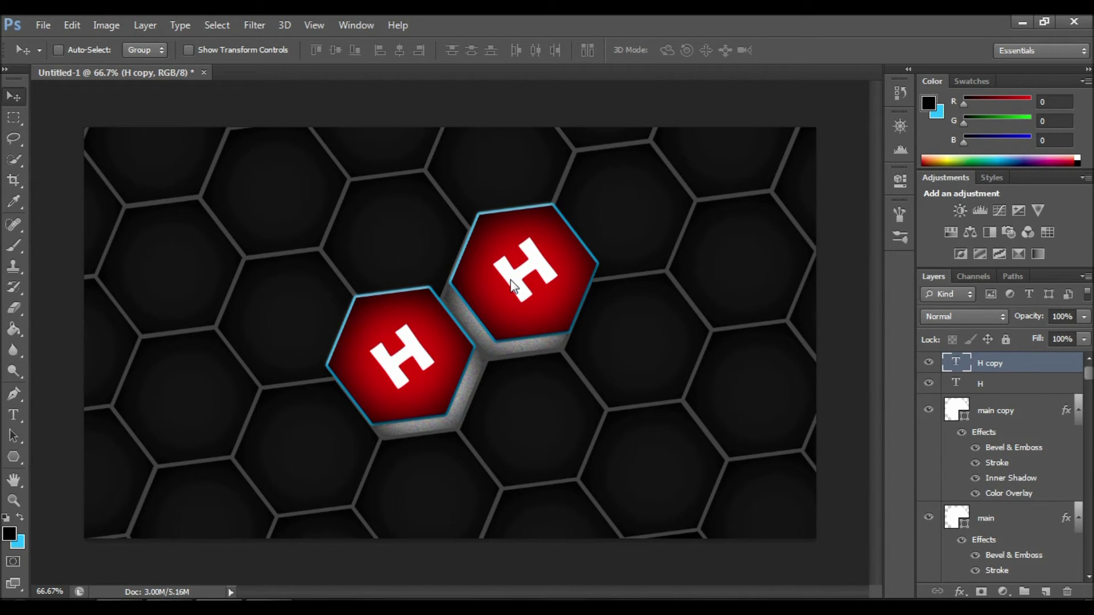
Change the copied letter to "I" and nudge it to the centre of the upper hexagon.
{"action": "left_click", "coordinate": [13, 415]}
{"action": "left_click", "coordinate": [540, 279]}
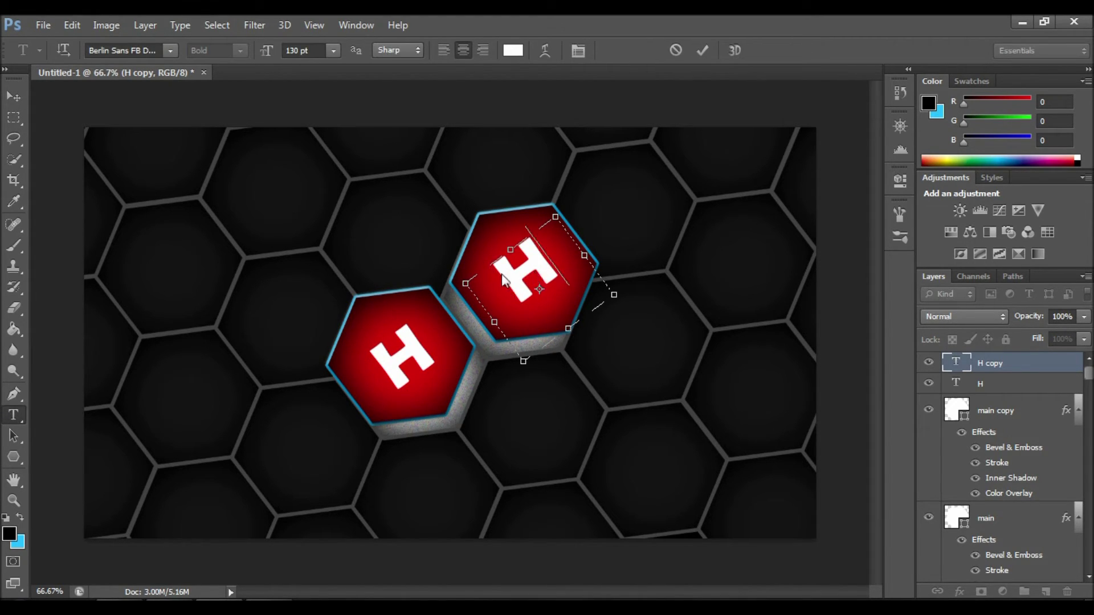
{"action": "key", "text": "BackSpace"}
{"action": "type", "text": "I"}
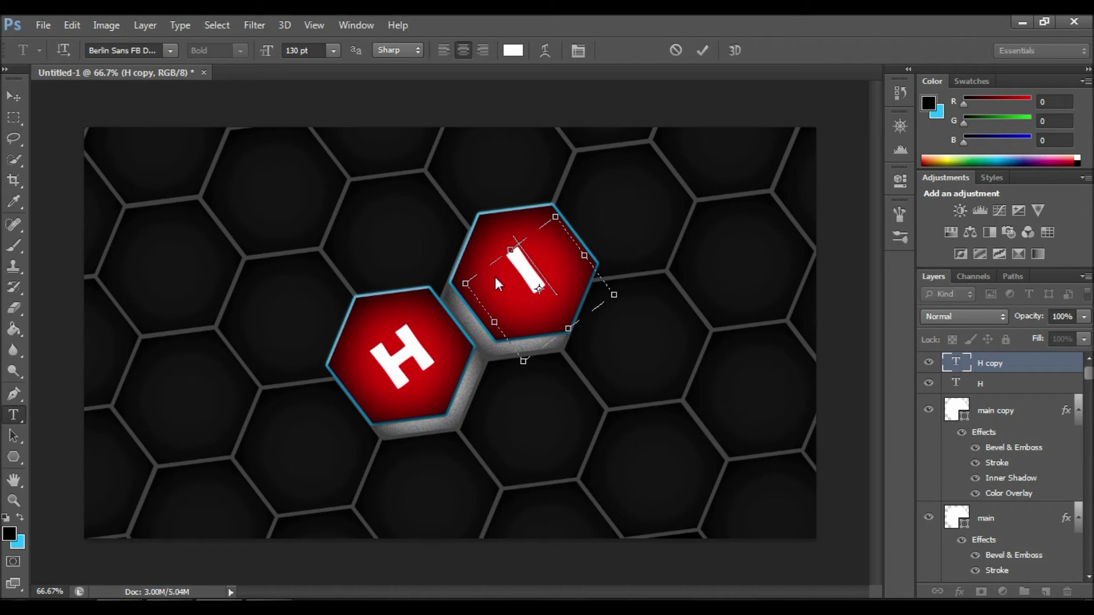
{"action": "left_click", "coordinate": [14, 96]}
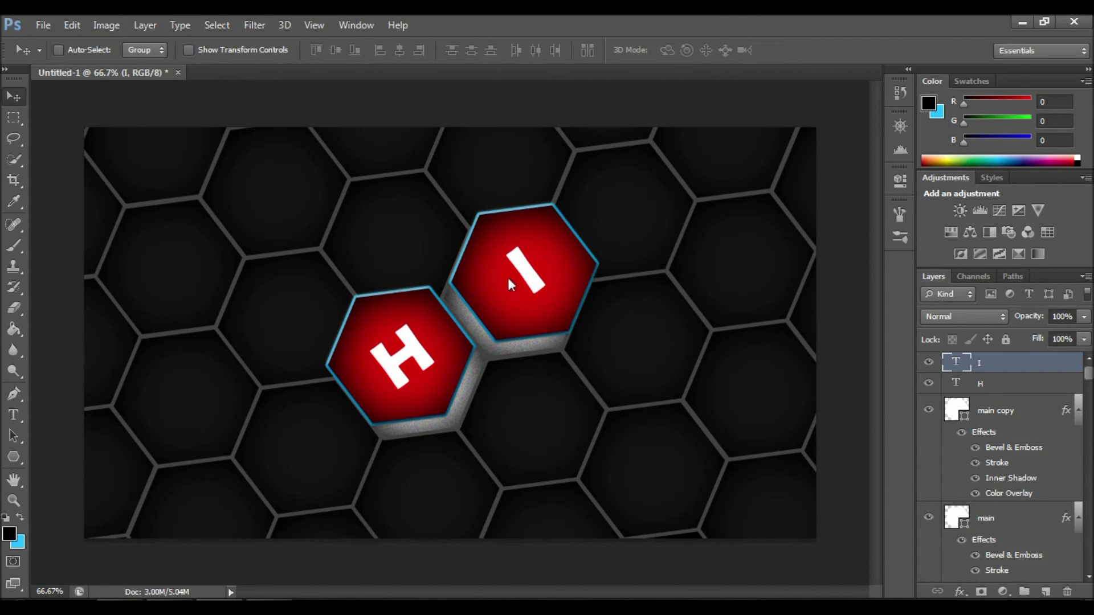
{"action": "left_click_drag", "start_coordinate": [525, 276], "coordinate": [527, 277]}
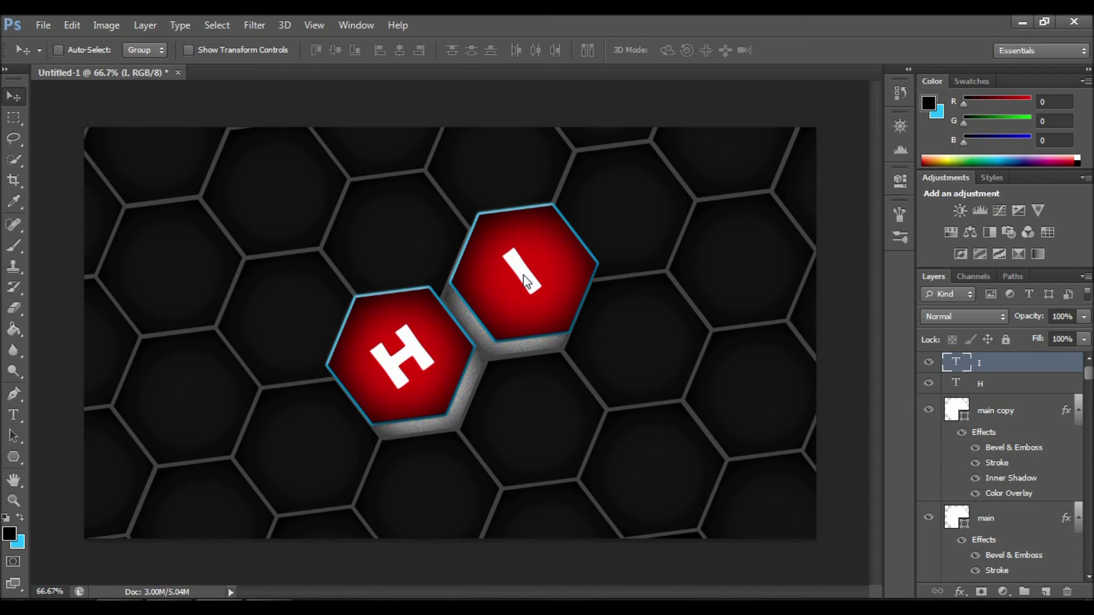
Add an Outer Glow effect with a size of 60 px to the H text layer.
{"action": "left_click", "coordinate": [994, 381]}
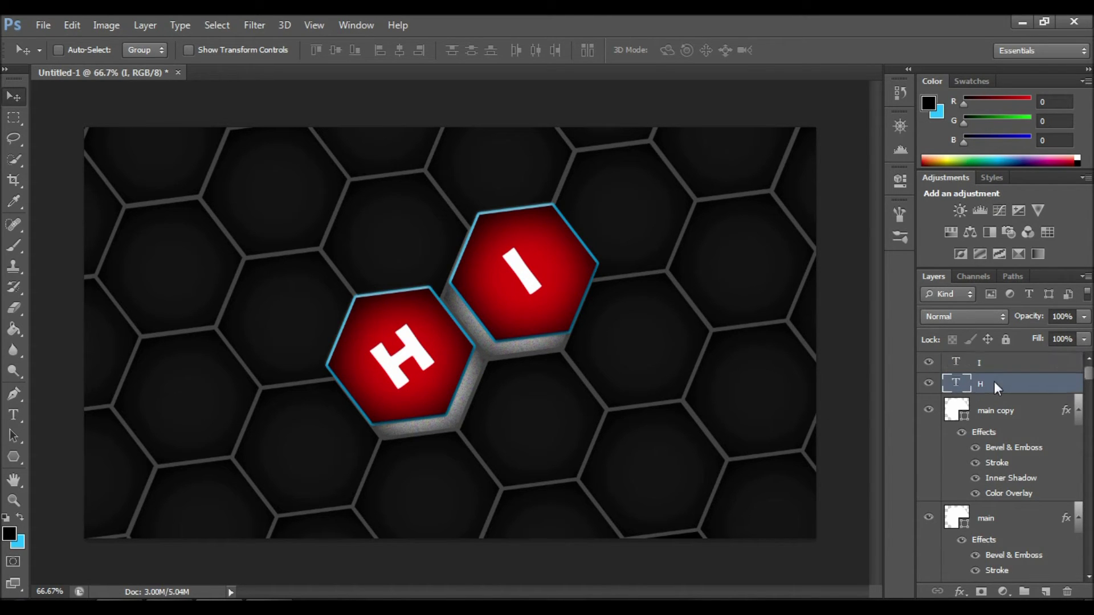
{"action": "right_click", "coordinate": [994, 381]}
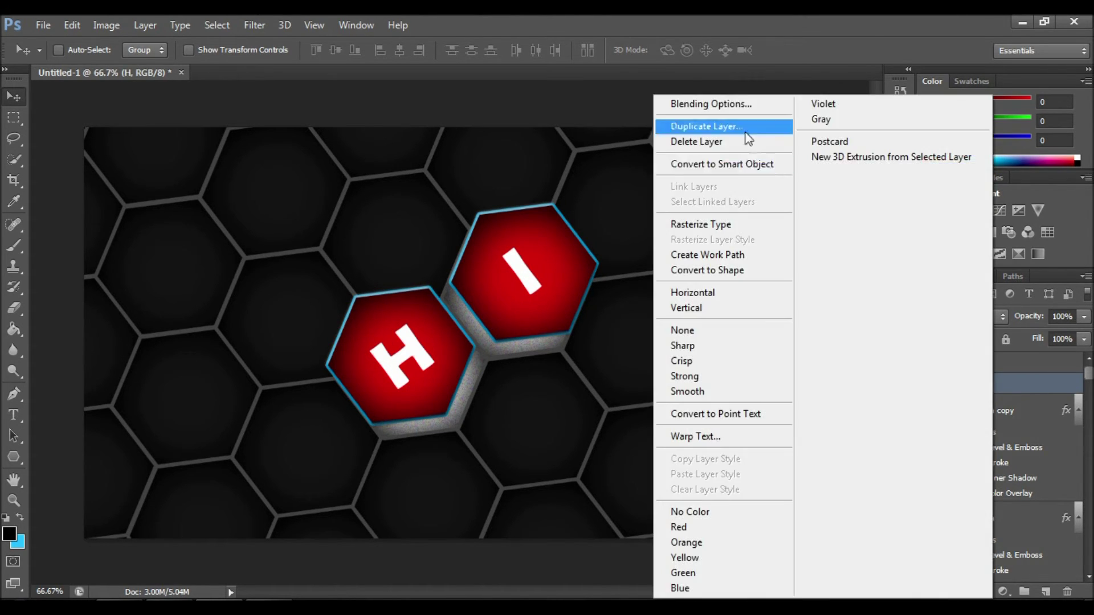
{"action": "left_click", "coordinate": [732, 104]}
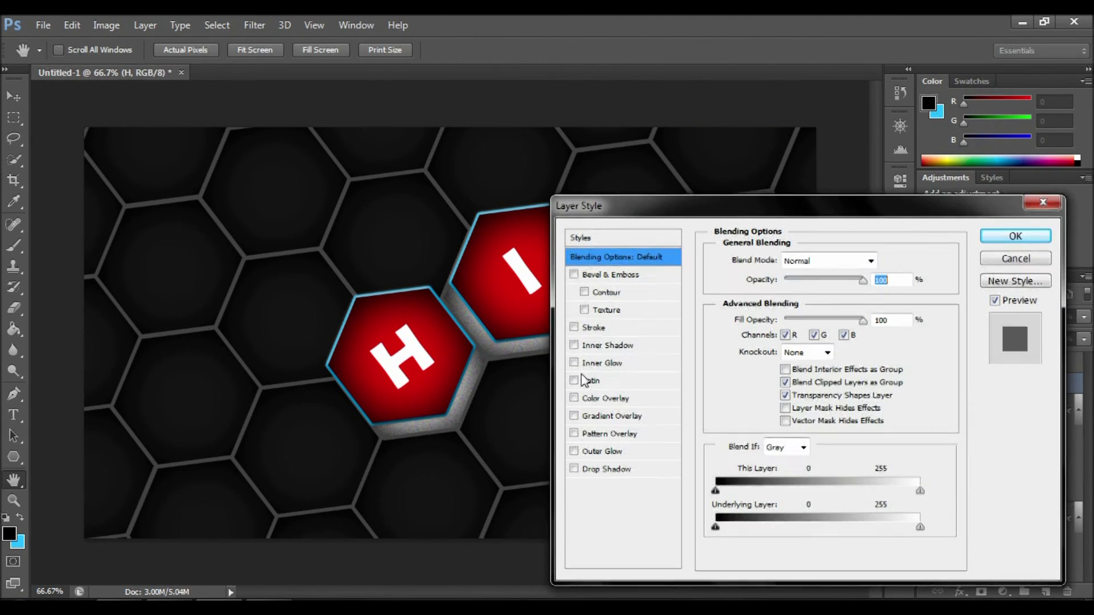
{"action": "left_click", "coordinate": [574, 451]}
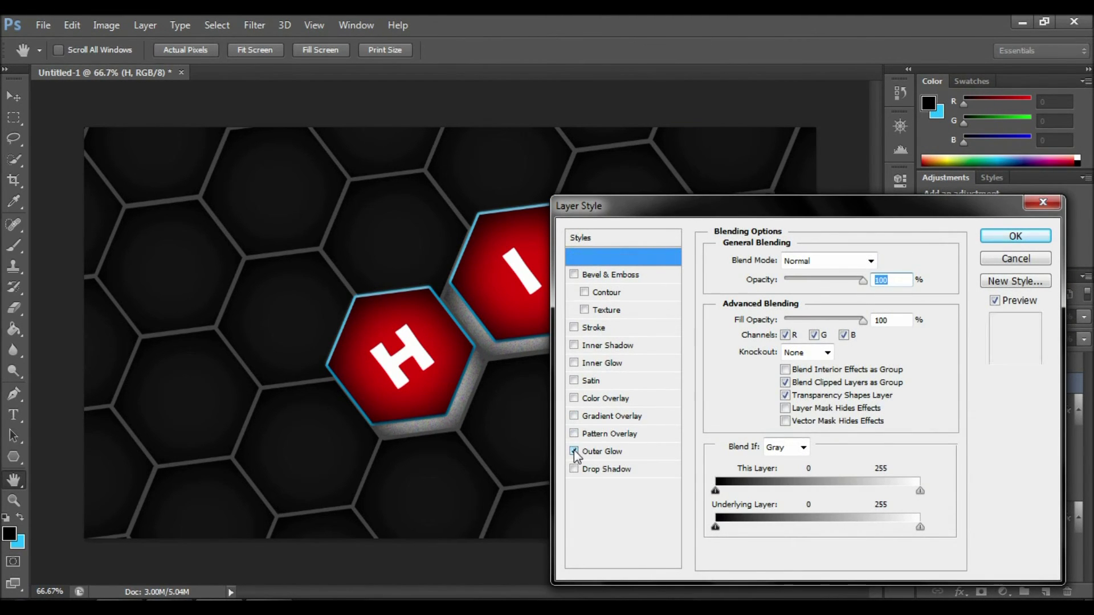
{"action": "left_click", "coordinate": [622, 452]}
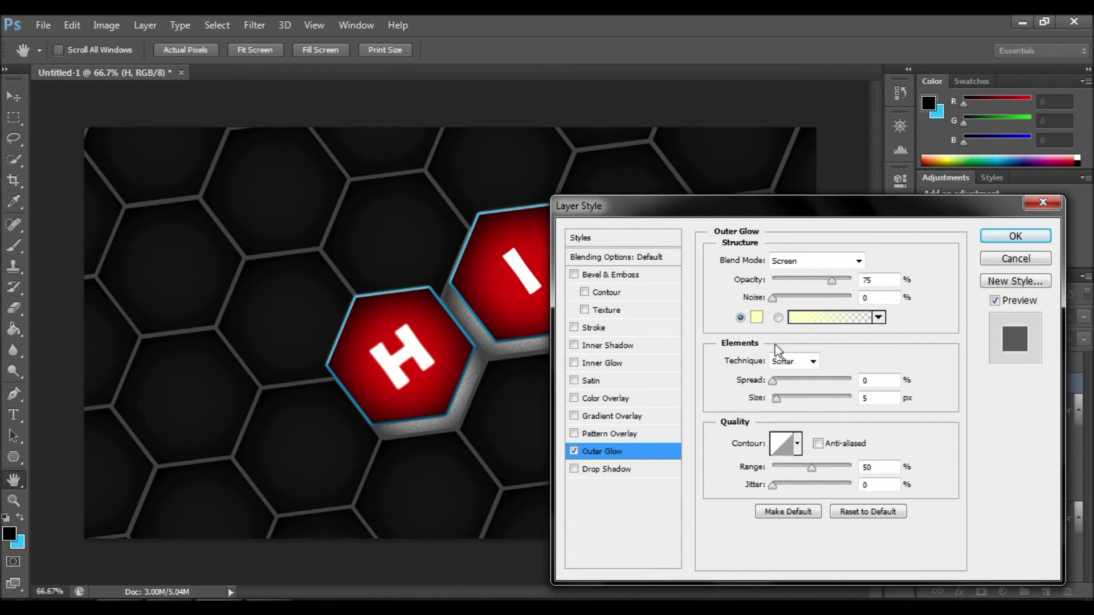
{"action": "left_click_drag", "start_coordinate": [776, 398], "coordinate": [791, 399]}
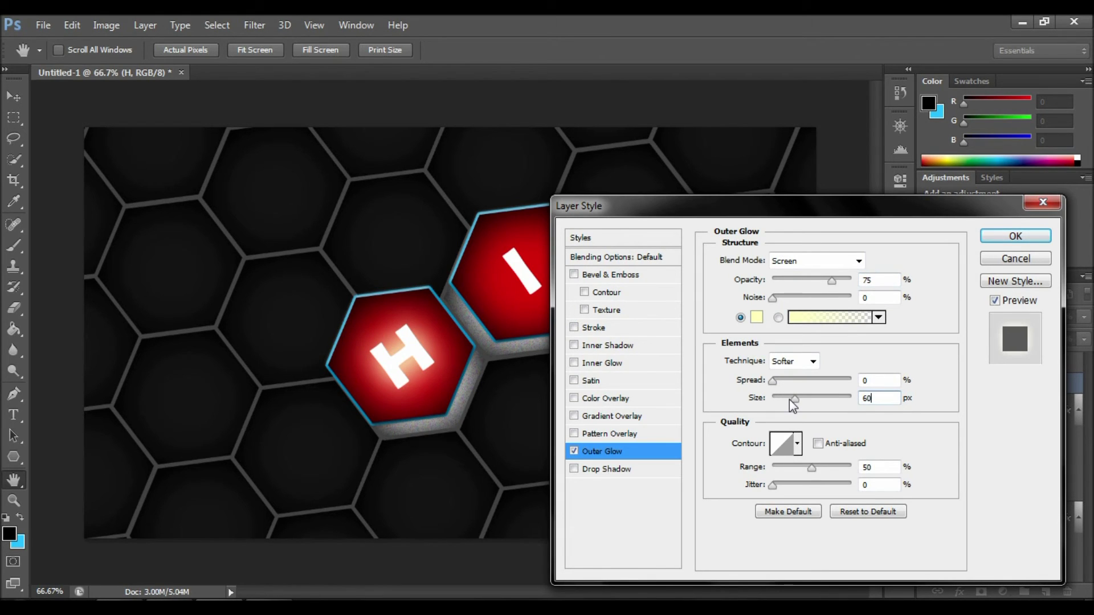
Add a black 1 px outside Stroke to the H text layer and apply the layer style.
{"action": "left_click", "coordinate": [574, 327]}
{"action": "left_click", "coordinate": [594, 328]}
{"action": "double_click", "coordinate": [863, 259]}
{"action": "type", "text": "1"}
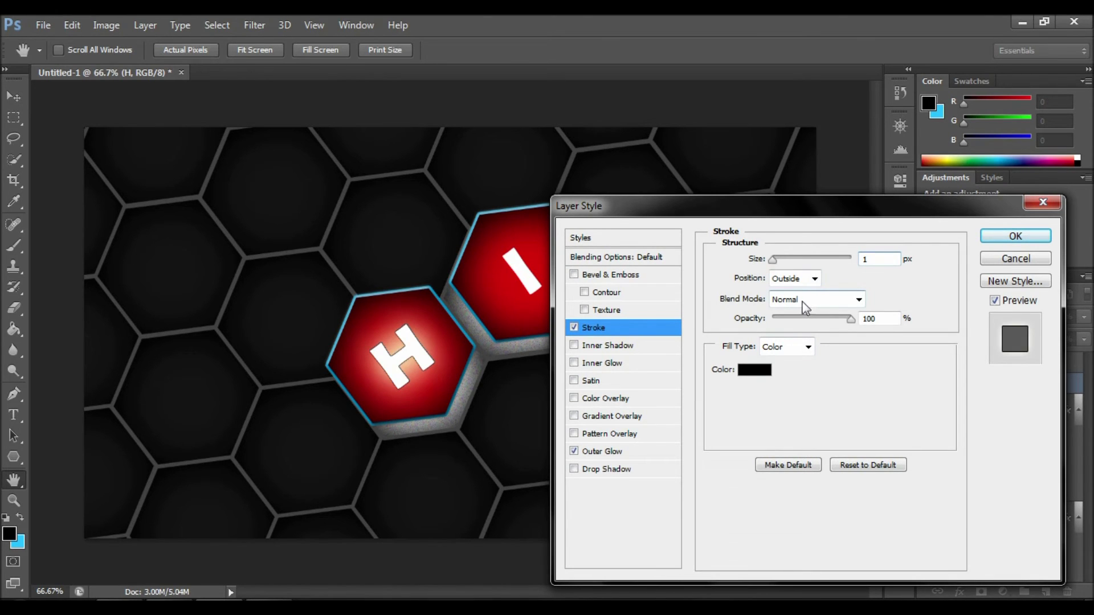
{"action": "left_click", "coordinate": [998, 236]}
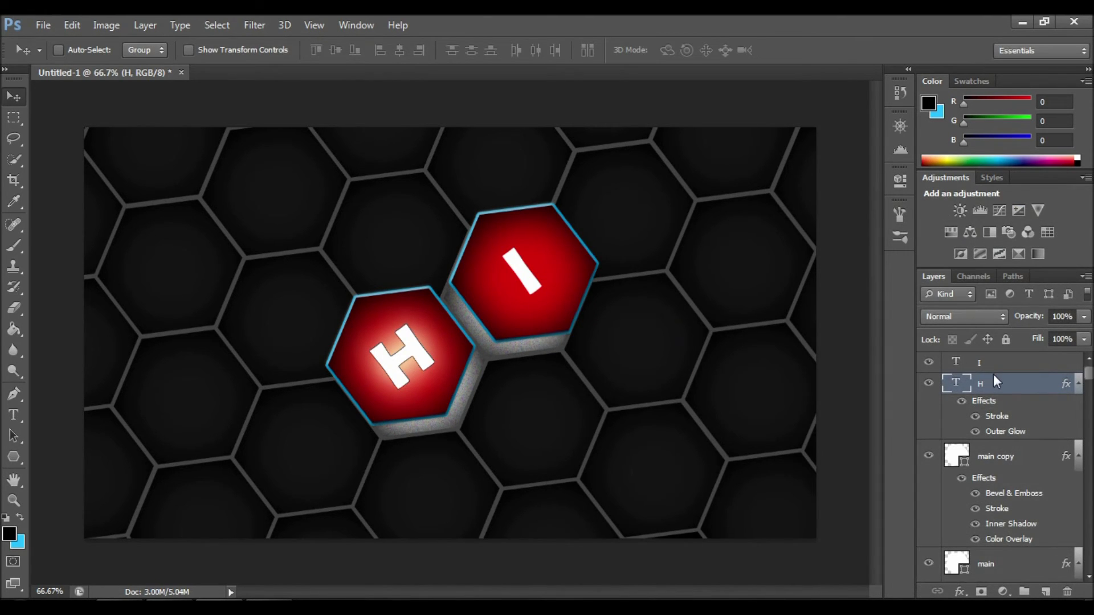
Copy the layer style of the H text layer and paste it onto the I text layer.
{"action": "right_click", "coordinate": [1007, 406]}
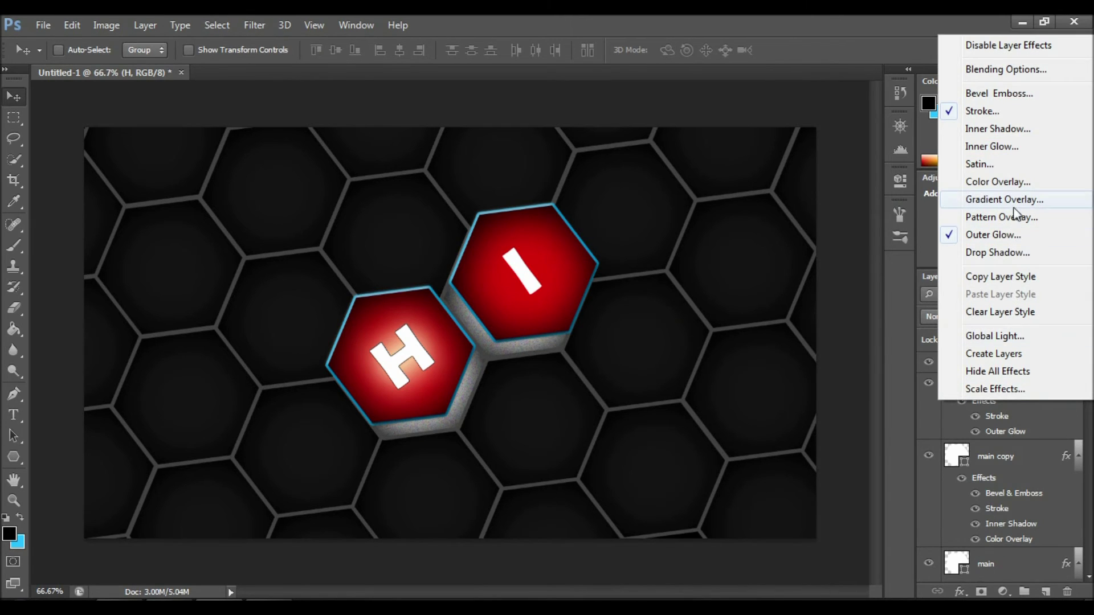
{"action": "left_click", "coordinate": [1008, 277]}
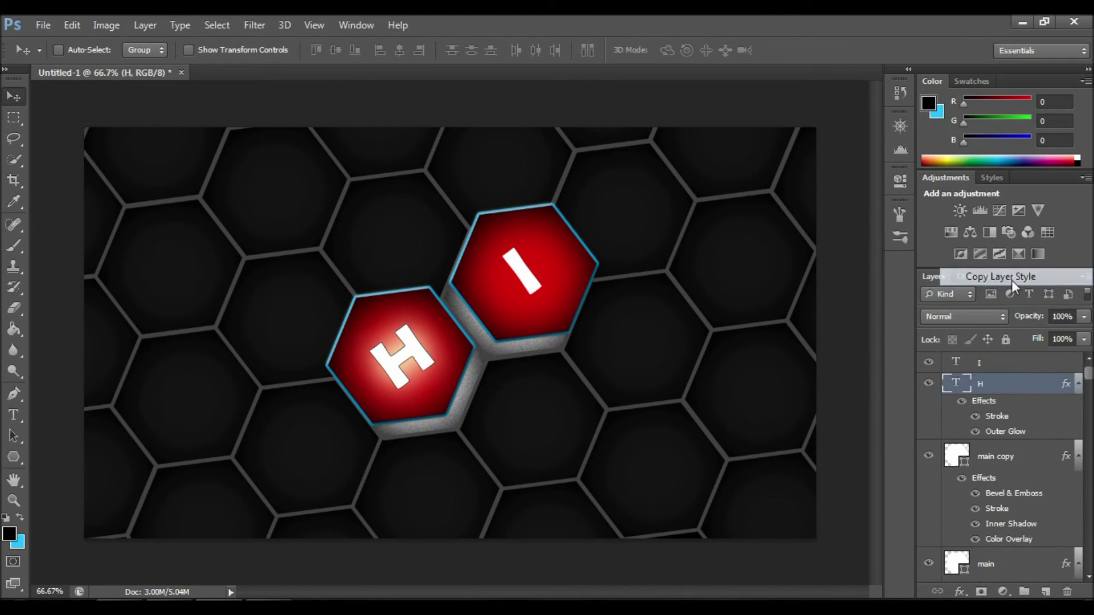
{"action": "left_click", "coordinate": [1004, 364]}
{"action": "right_click", "coordinate": [1004, 364]}
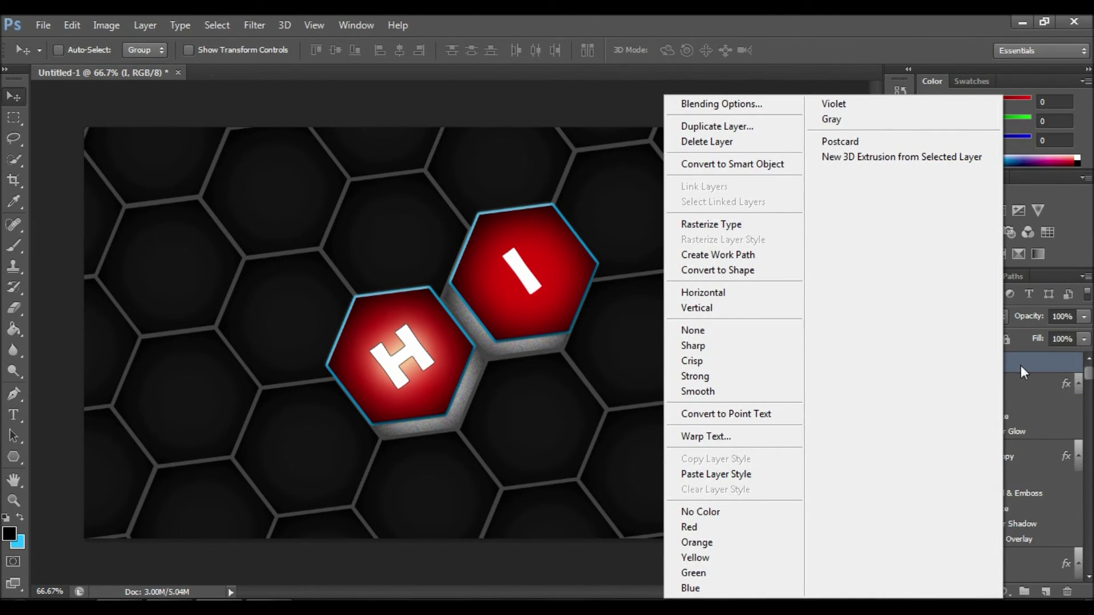
{"action": "left_click", "coordinate": [761, 472]}
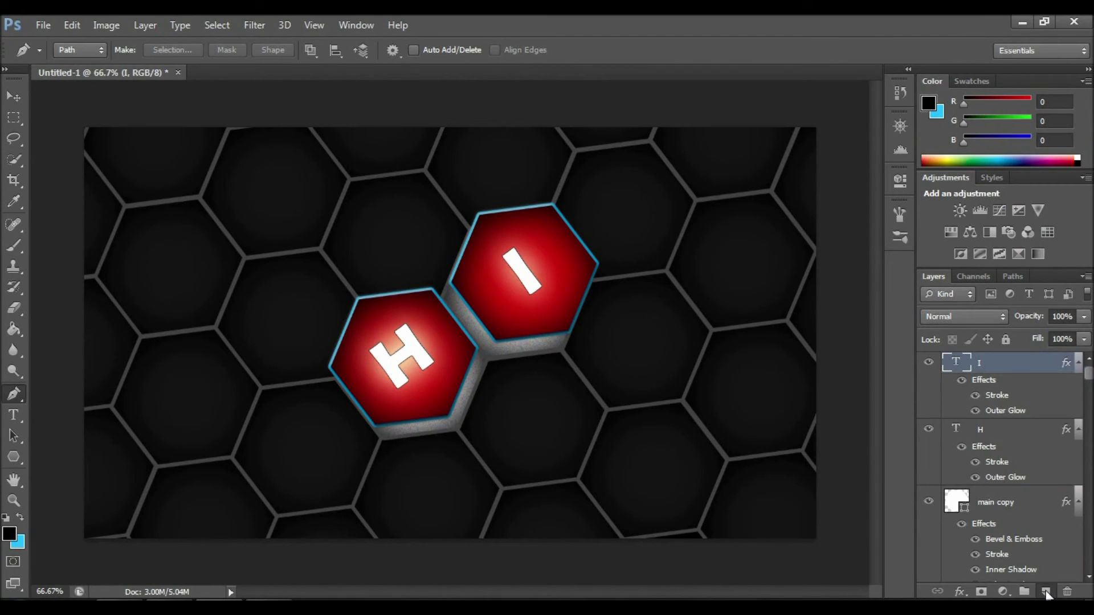
On a new layer above the text, trace the honeycomb lines branching left from the H hexagon with the Pen tool.
{"action": "left_click", "coordinate": [1046, 592]}
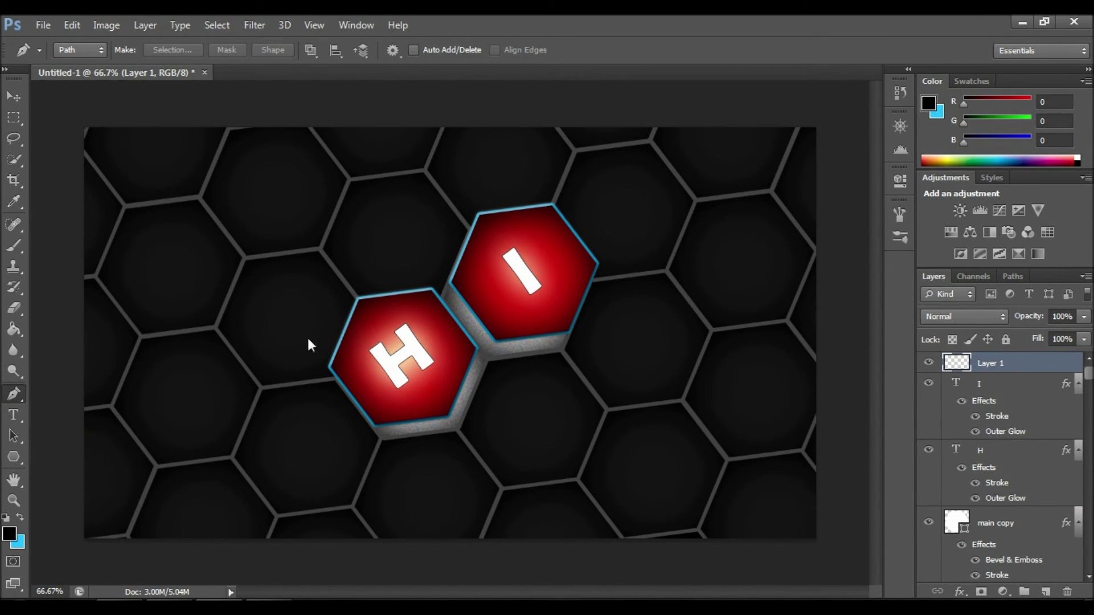
{"action": "left_click", "coordinate": [332, 379]}
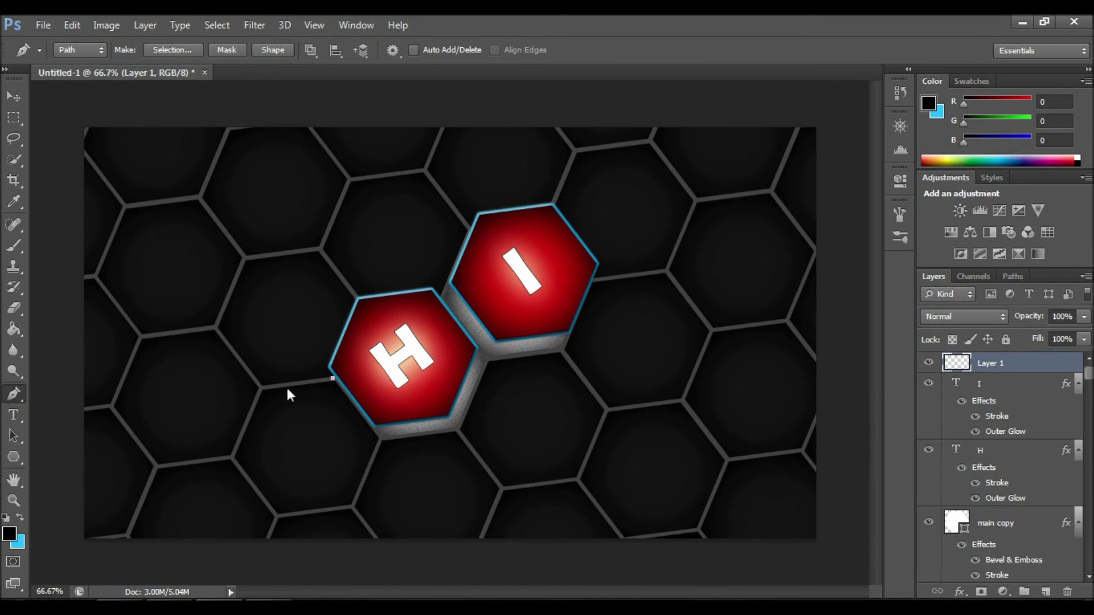
{"action": "left_click", "coordinate": [261, 389]}
{"action": "left_click", "coordinate": [214, 328]}
{"action": "left_click", "coordinate": [232, 459]}
{"action": "left_click", "coordinate": [263, 399], "text": "ctrl"}
Trace the honeycomb lines below, right of and above the two red hexagons as open Pen tool paths.
{"action": "left_click", "coordinate": [456, 431]}
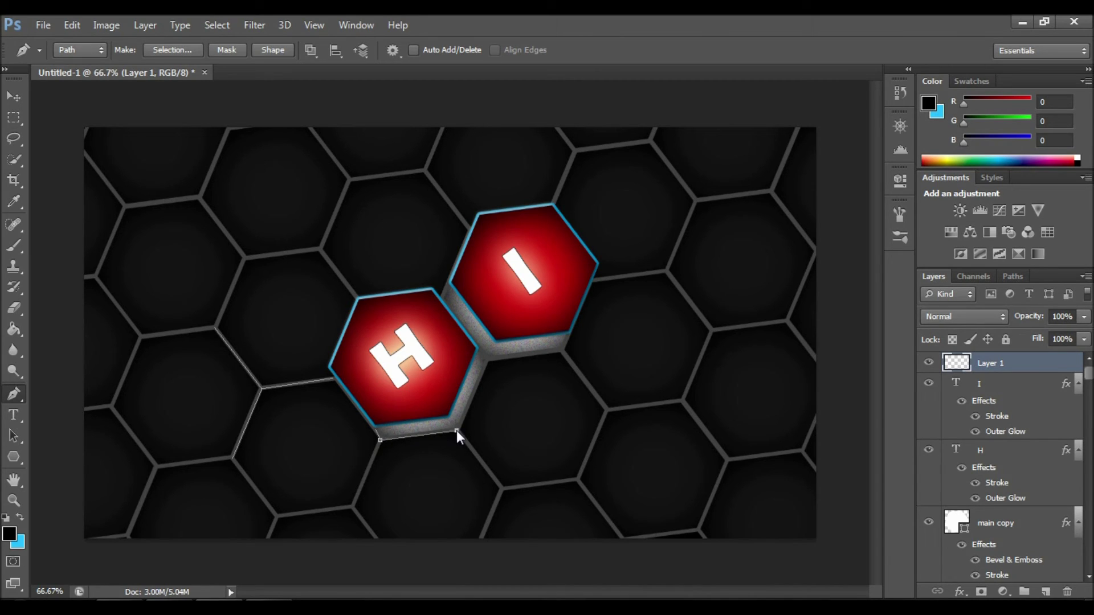
{"action": "left_click", "coordinate": [380, 440]}
{"action": "left_click", "coordinate": [351, 507]}
{"action": "key", "text": "Return"}
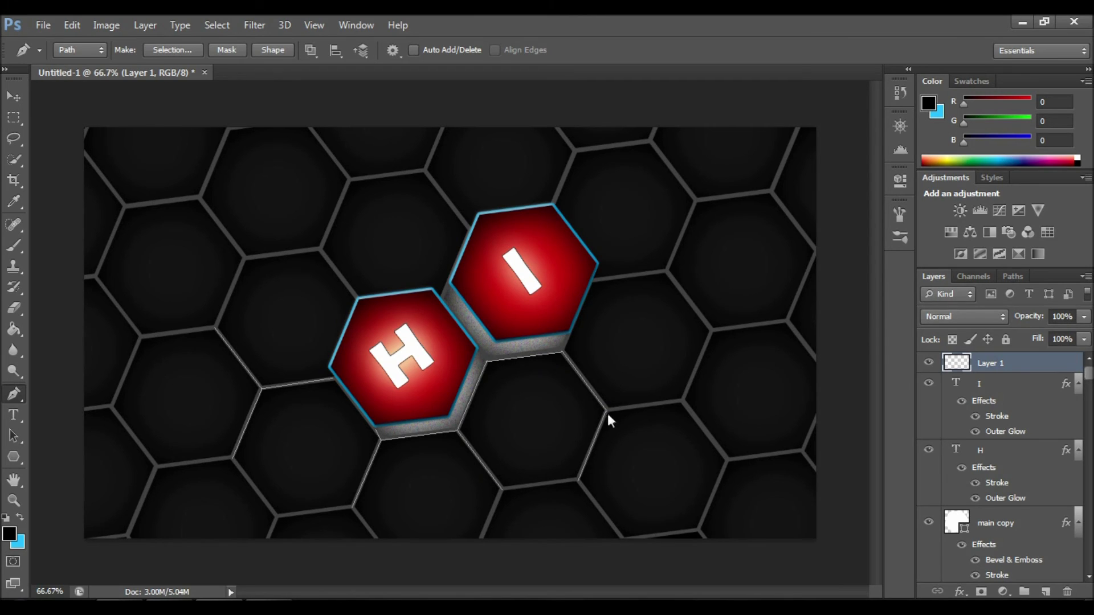
{"action": "left_click", "coordinate": [665, 272]}
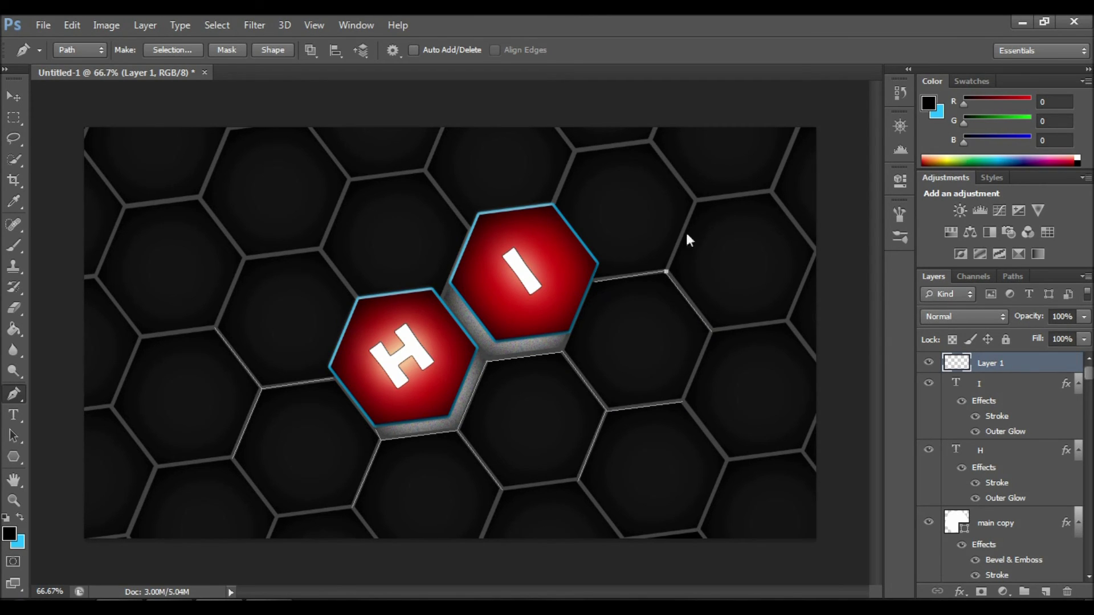
{"action": "key", "text": "Return"}
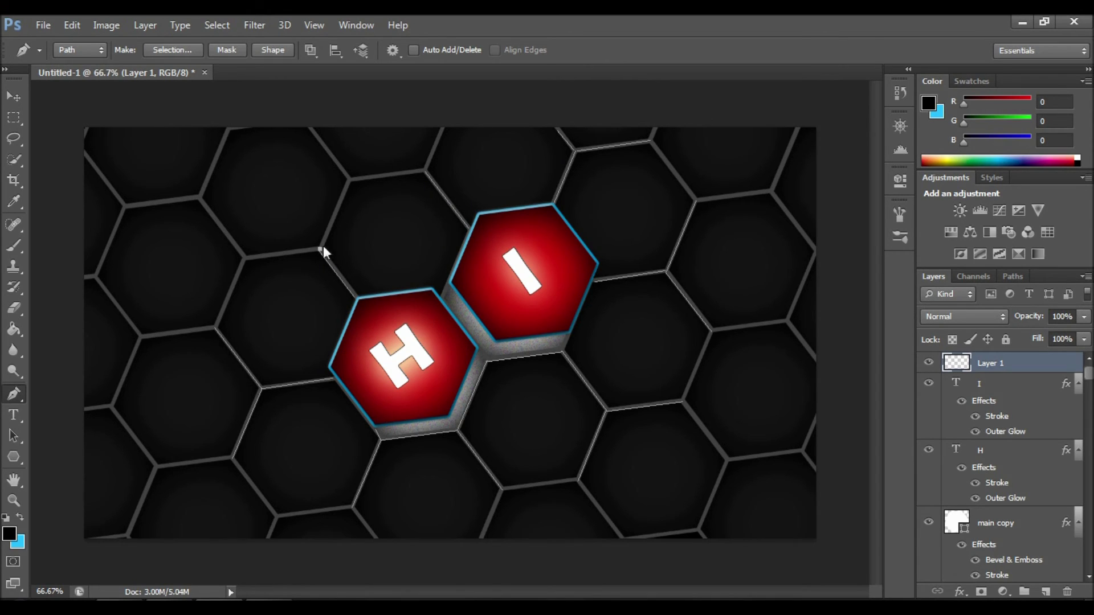
Stroke the traced honeycomb paths on Layer 1 with the Brush tool, without simulated pressure.
{"action": "right_click", "coordinate": [237, 448]}
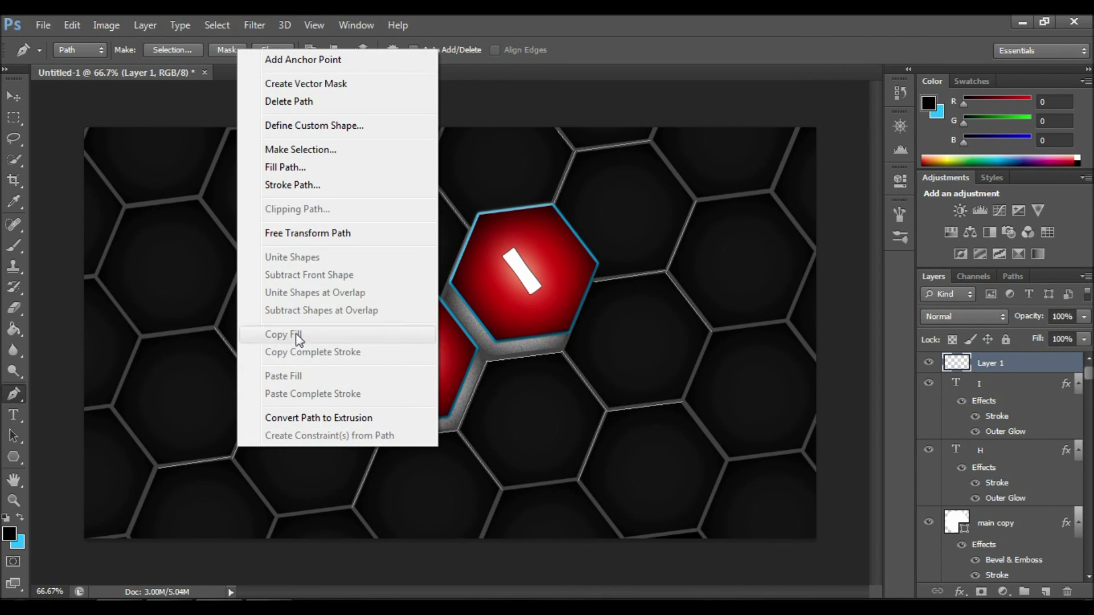
{"action": "left_click", "coordinate": [318, 189]}
{"action": "left_click", "coordinate": [534, 228]}
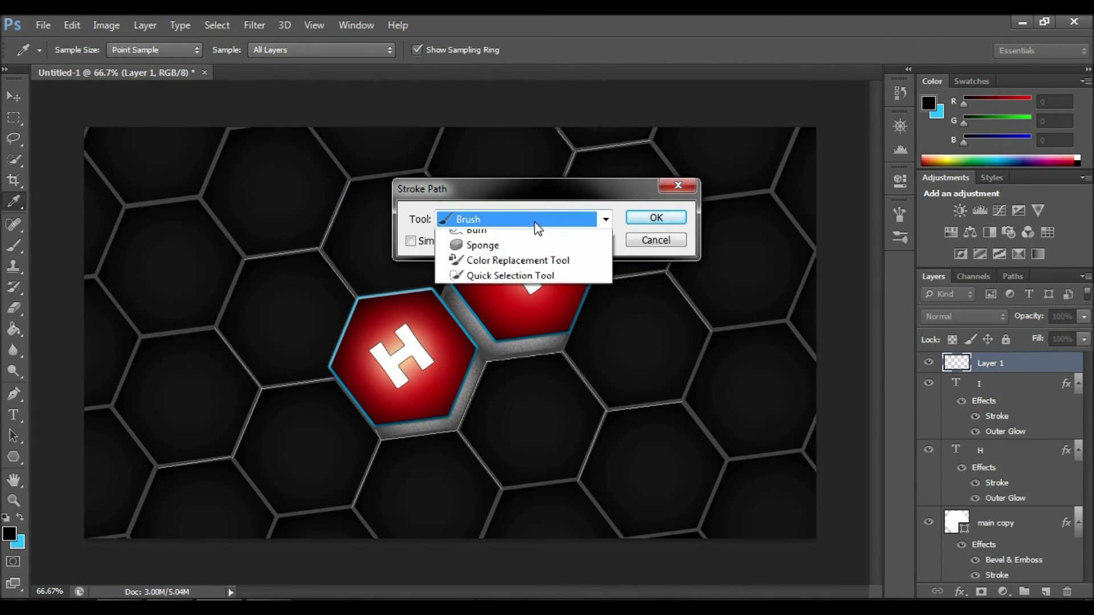
{"action": "left_click", "coordinate": [524, 254]}
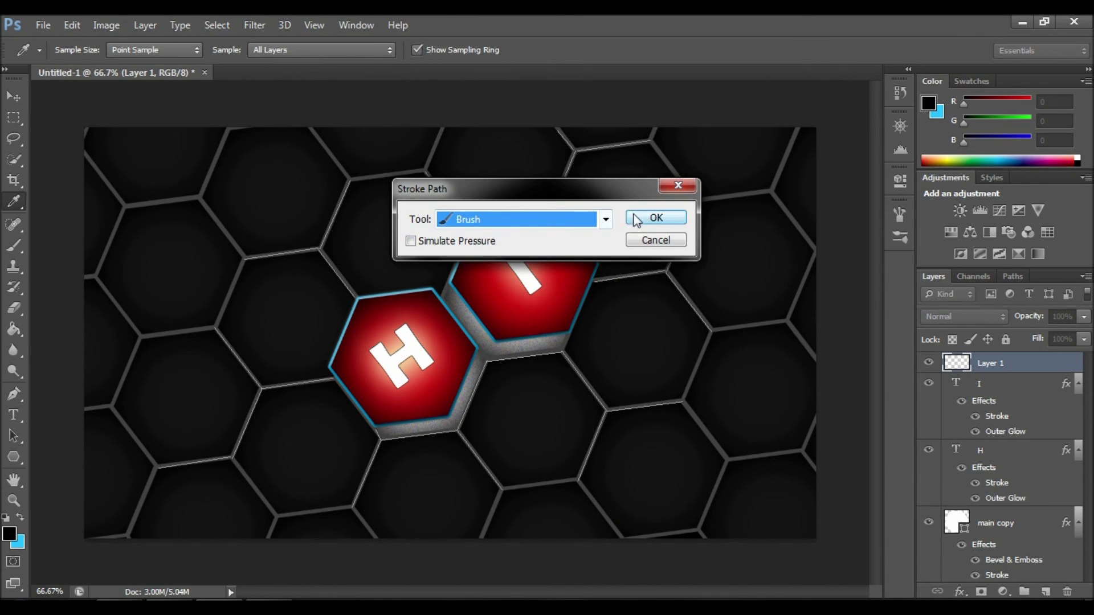
{"action": "left_click", "coordinate": [654, 217]}
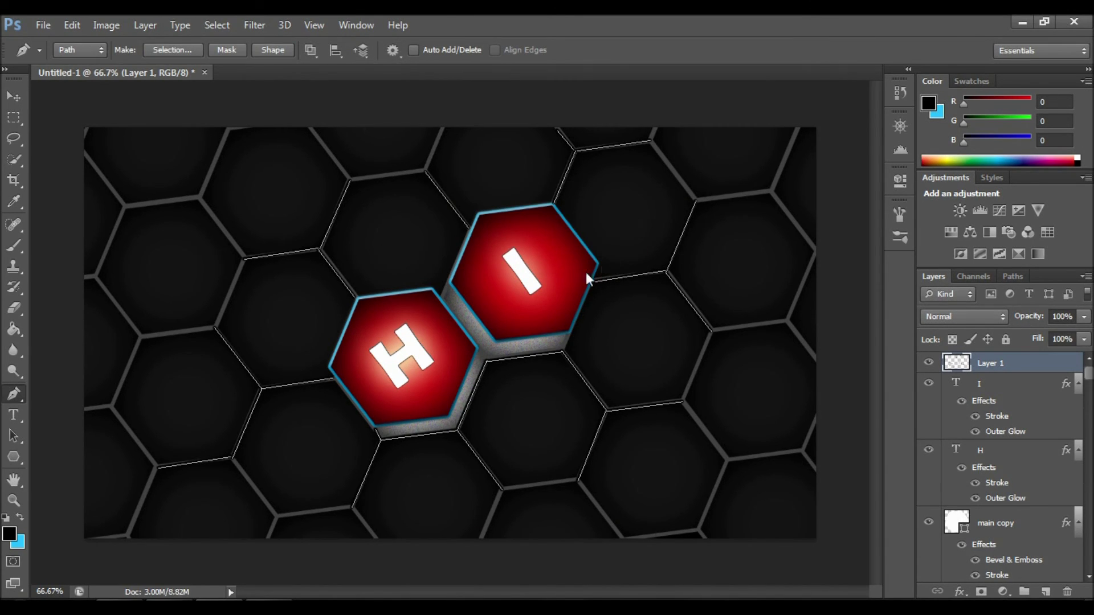
Set the foreground color to white (ffffff).
{"action": "left_click", "coordinate": [15, 537]}
{"action": "left_click_drag", "start_coordinate": [696, 301], "coordinate": [639, 236]}
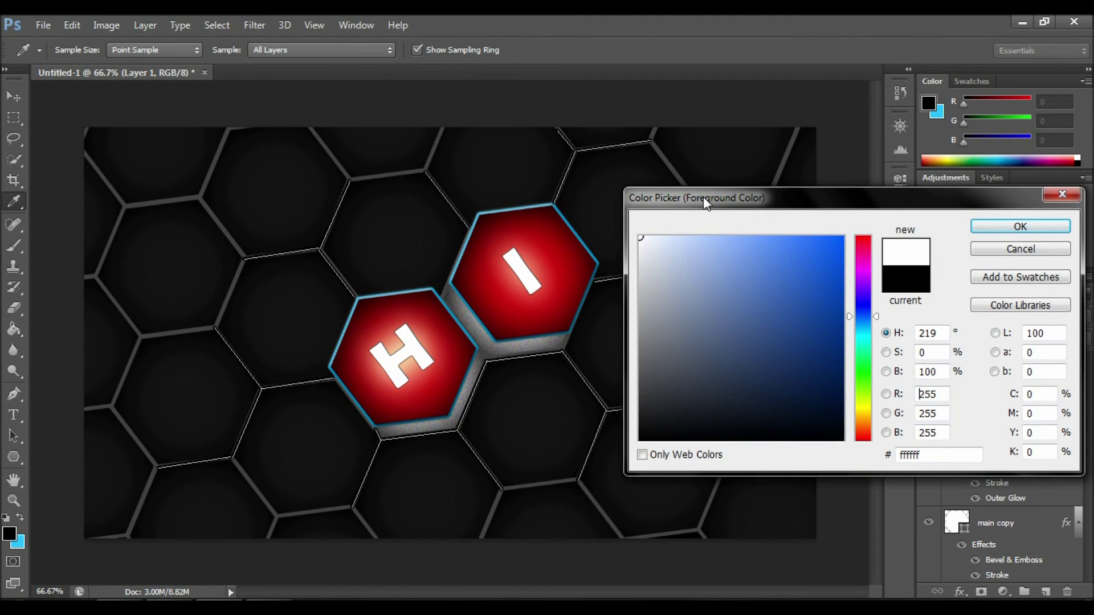
{"action": "left_click", "coordinate": [1014, 227]}
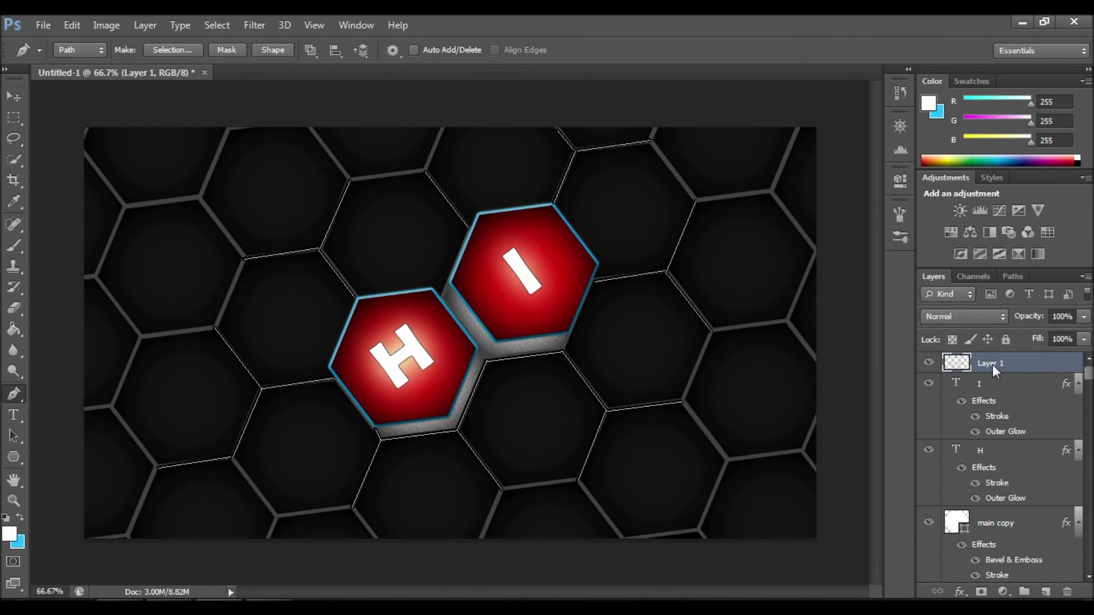
Try a white 3 px outside Stroke effect in the layer style of Layer 1.
{"action": "right_click", "coordinate": [992, 365]}
{"action": "left_click", "coordinate": [704, 105]}
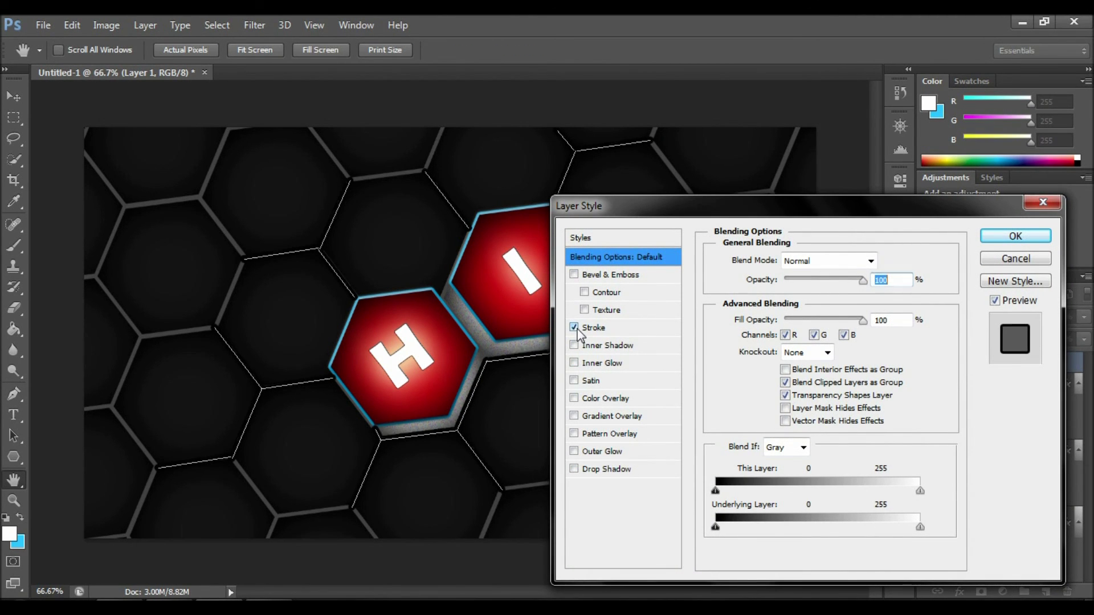
{"action": "left_click", "coordinate": [589, 328]}
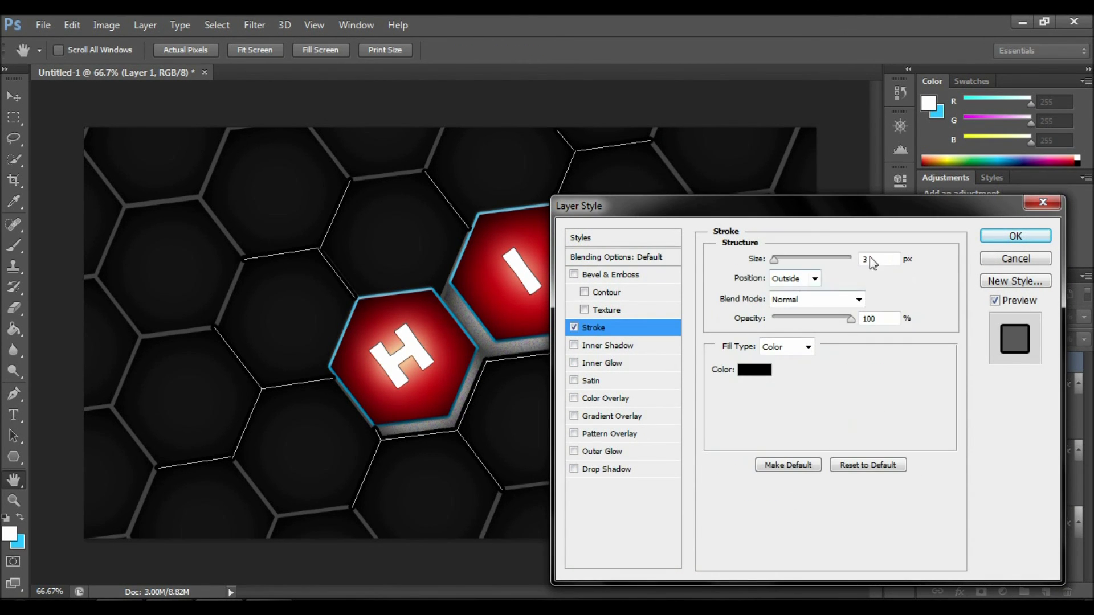
{"action": "left_click", "coordinate": [763, 369]}
{"action": "left_click_drag", "start_coordinate": [745, 354], "coordinate": [545, 155]}
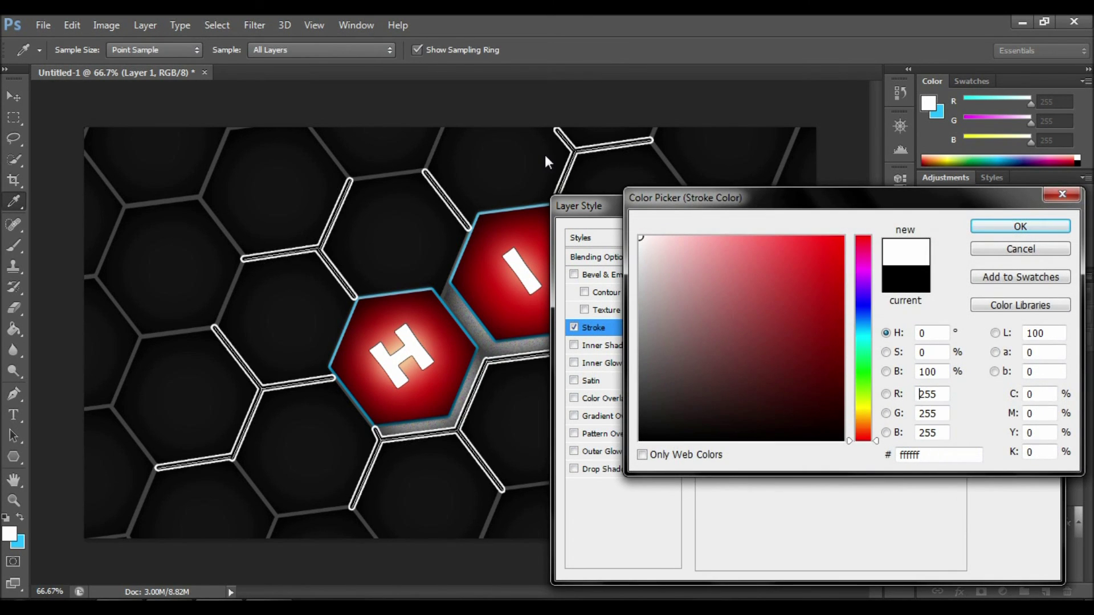
{"action": "left_click", "coordinate": [980, 228]}
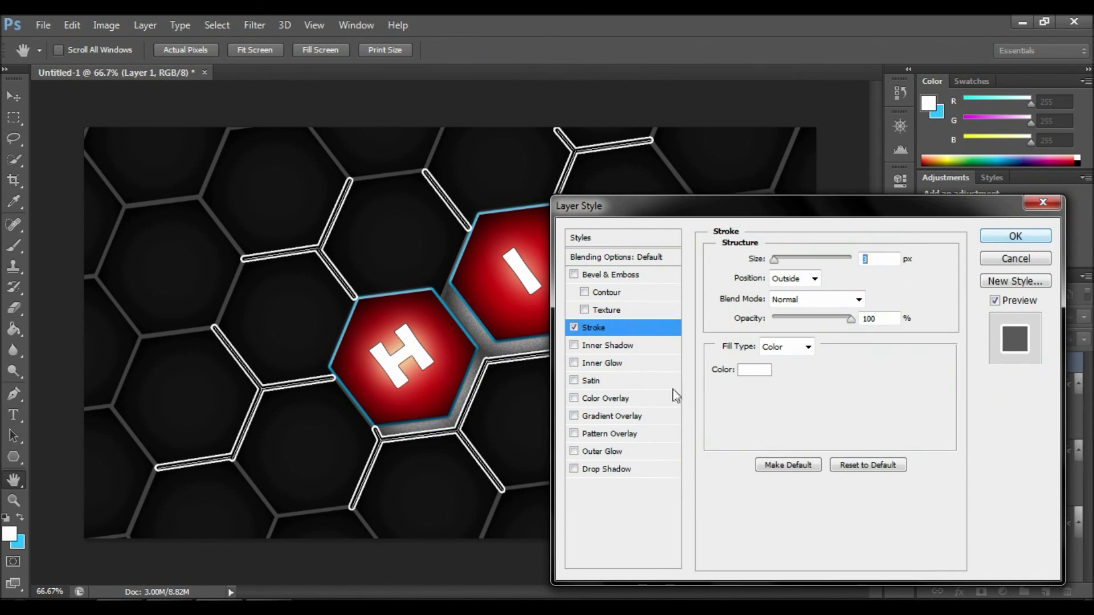
Enable a Color Overlay on Layer 1 and pick the medium blue 0478b5 for it.
{"action": "left_click", "coordinate": [574, 399]}
{"action": "left_click", "coordinate": [886, 261]}
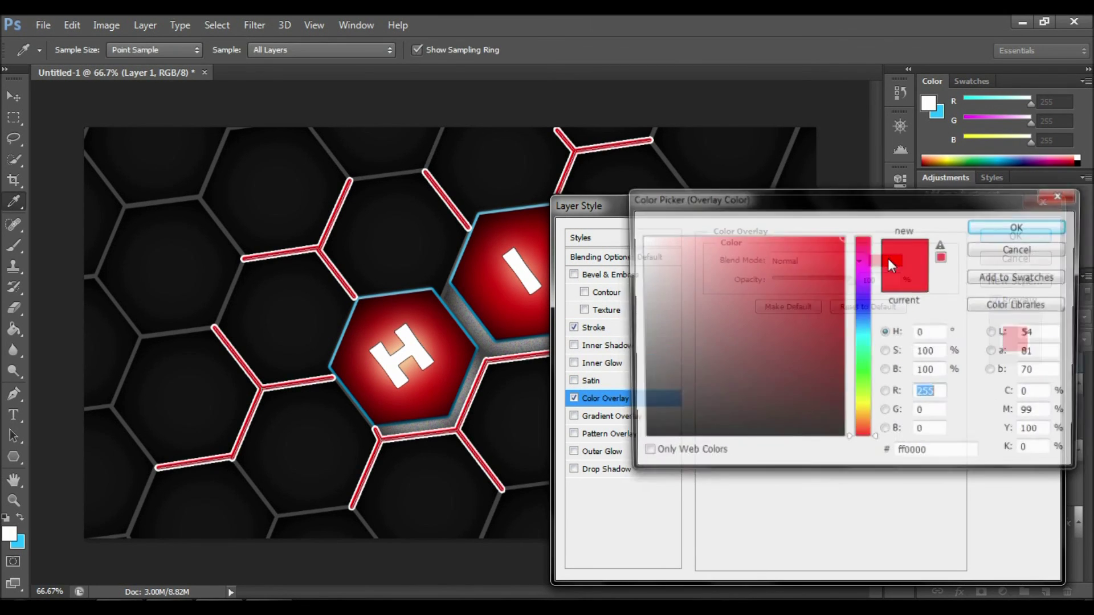
{"action": "left_click", "coordinate": [860, 327]}
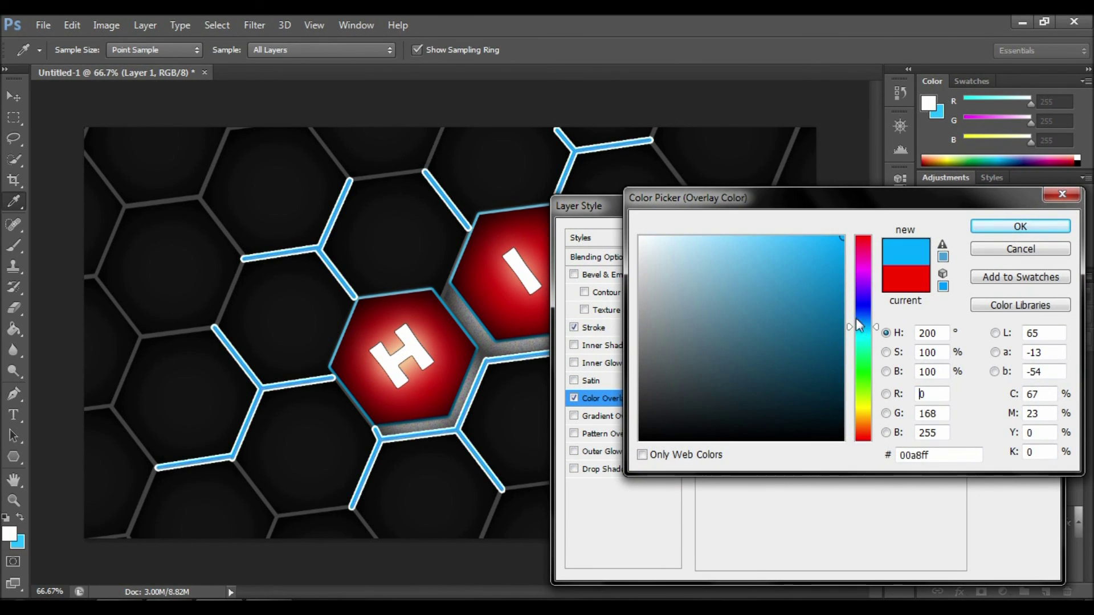
{"action": "left_click_drag", "start_coordinate": [839, 247], "coordinate": [840, 310]}
{"action": "left_click", "coordinate": [840, 296]}
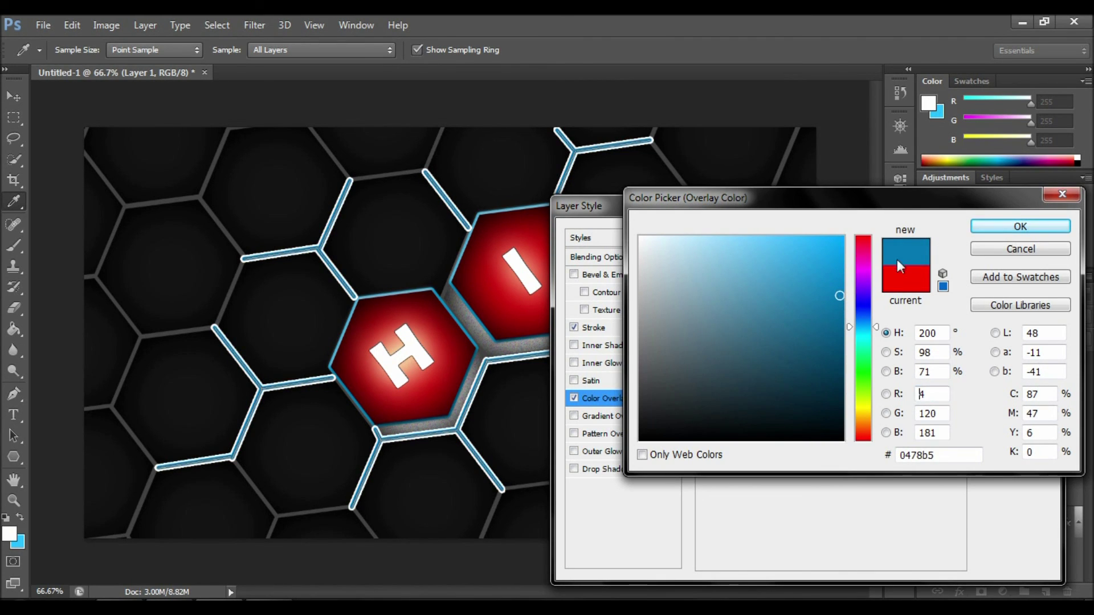
Copy the overlay color's hex code, accept the color and turn off the layer's Stroke effect.
{"action": "double_click", "coordinate": [912, 455]}
{"action": "right_click", "coordinate": [902, 463]}
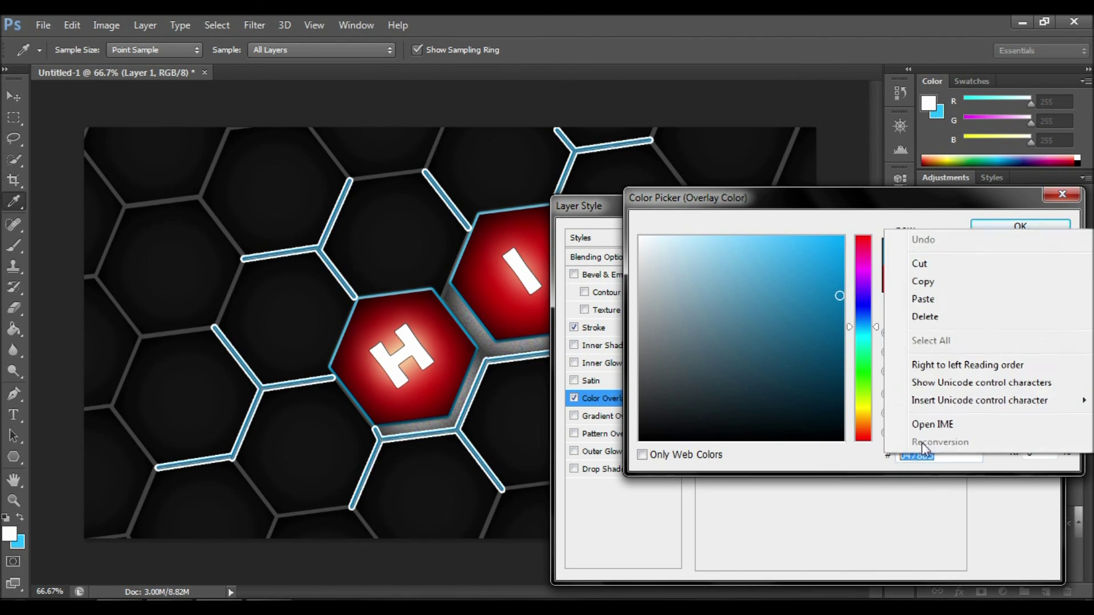
{"action": "left_click", "coordinate": [938, 278]}
{"action": "left_click", "coordinate": [991, 227]}
{"action": "left_click", "coordinate": [573, 328]}
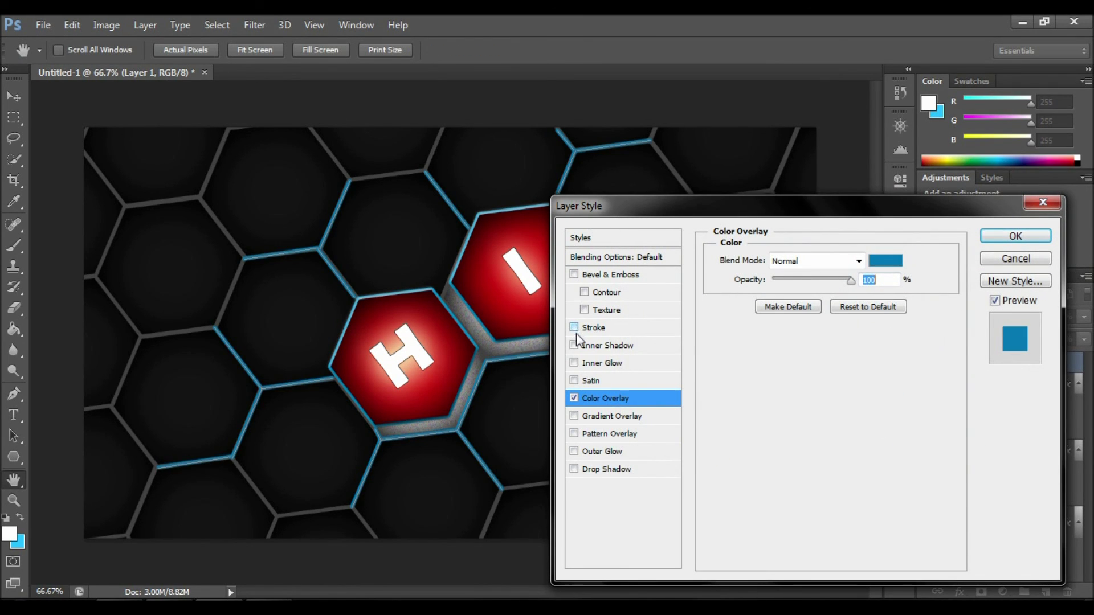
Add an Outer Glow to Layer 1 using the copied color 0478b5 at 100% opacity and apply the layer style.
{"action": "left_click", "coordinate": [575, 450]}
{"action": "left_click", "coordinate": [600, 450]}
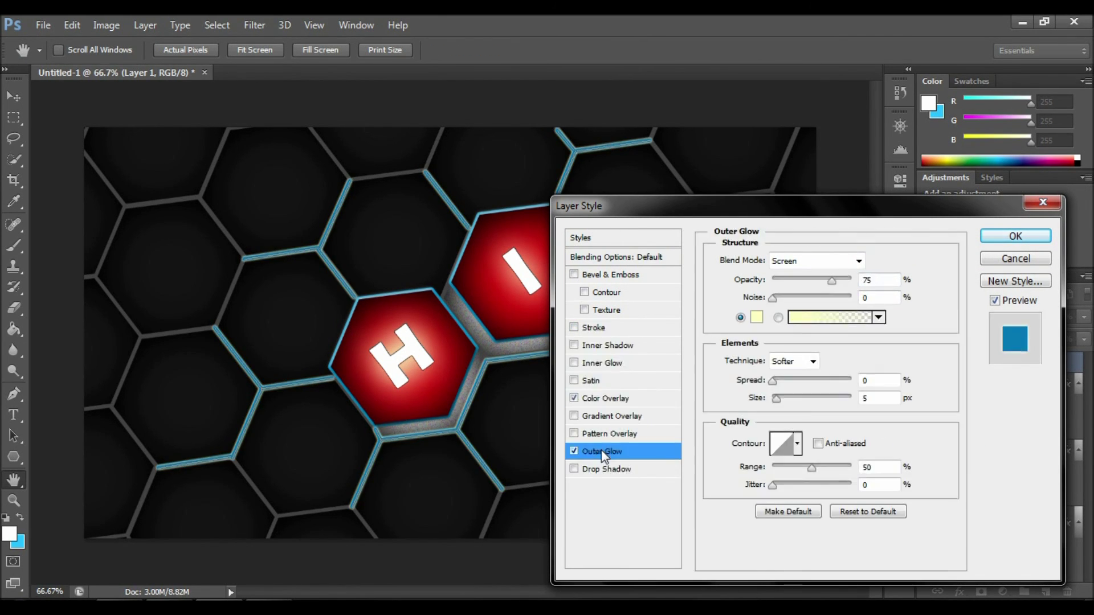
{"action": "left_click", "coordinate": [757, 318]}
{"action": "double_click", "coordinate": [909, 456]}
{"action": "right_click", "coordinate": [910, 455]}
{"action": "left_click", "coordinate": [936, 292]}
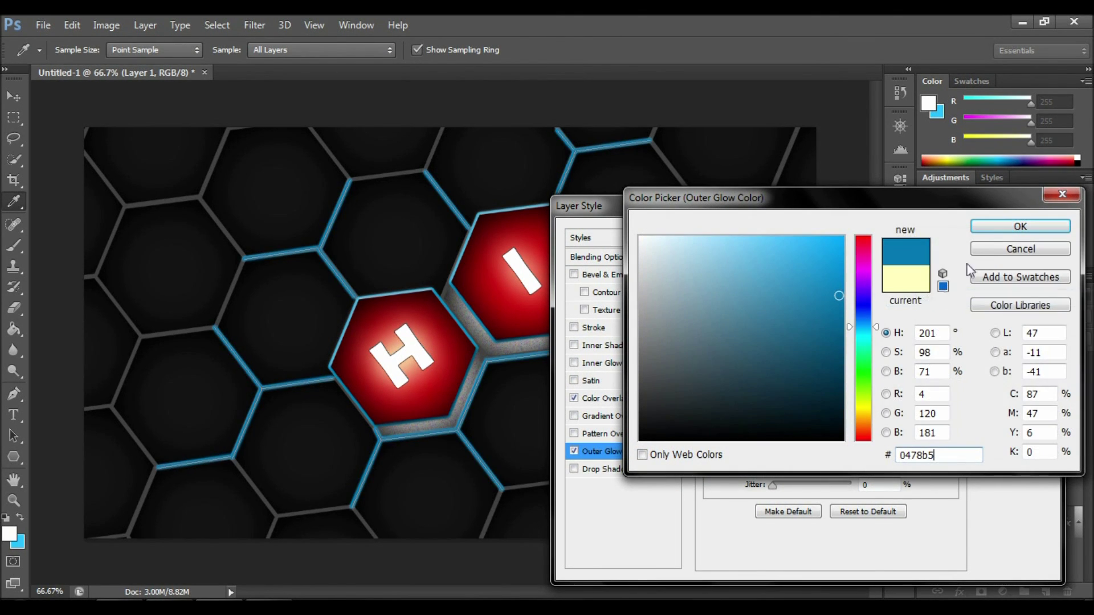
{"action": "left_click", "coordinate": [1003, 225]}
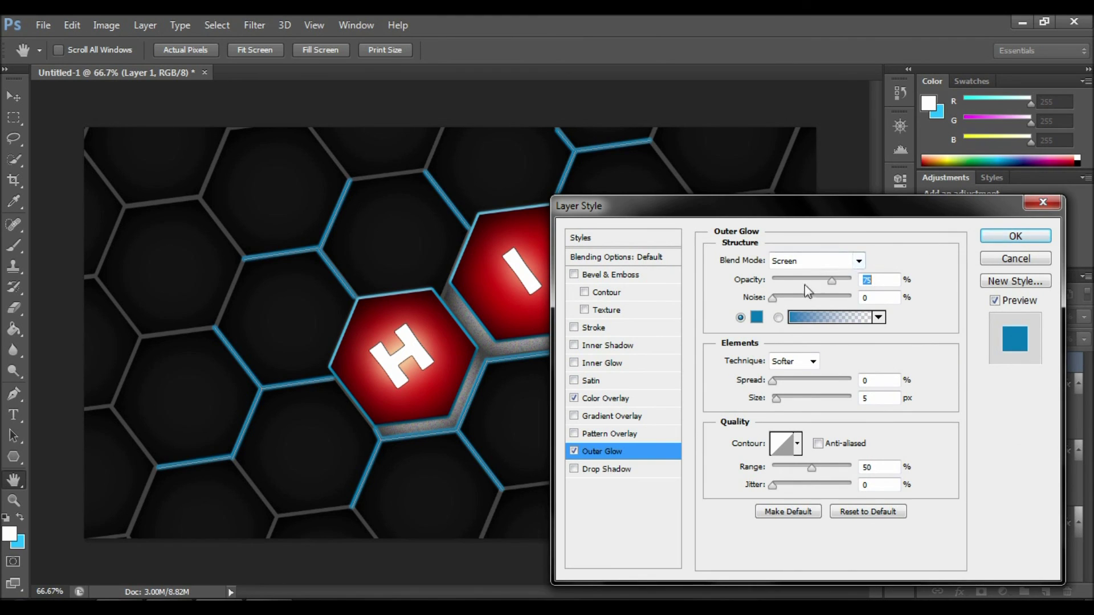
{"action": "left_click_drag", "start_coordinate": [830, 281], "coordinate": [840, 281]}
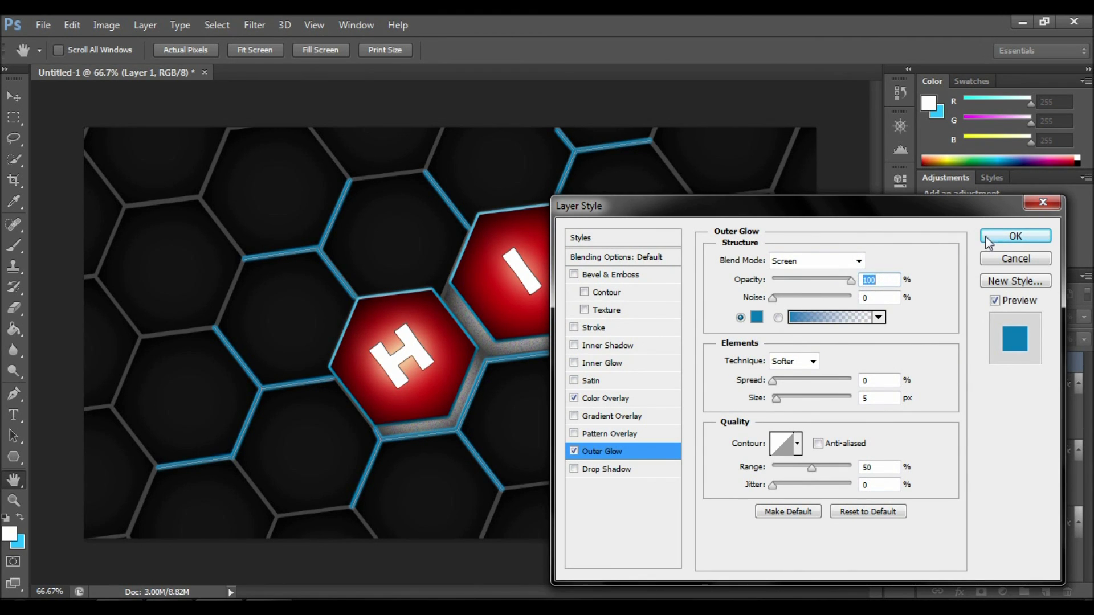
{"action": "left_click", "coordinate": [1016, 236]}
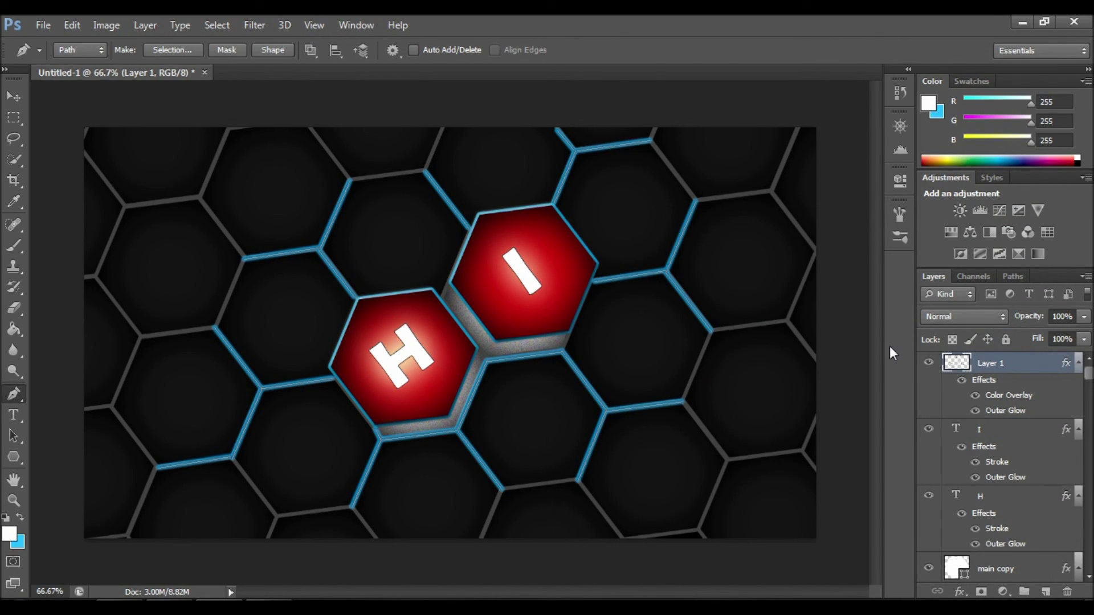
Set the Outer Glow of Layer 1 to 3% spread and 29 px size and apply the layer style.
{"action": "right_click", "coordinate": [994, 357]}
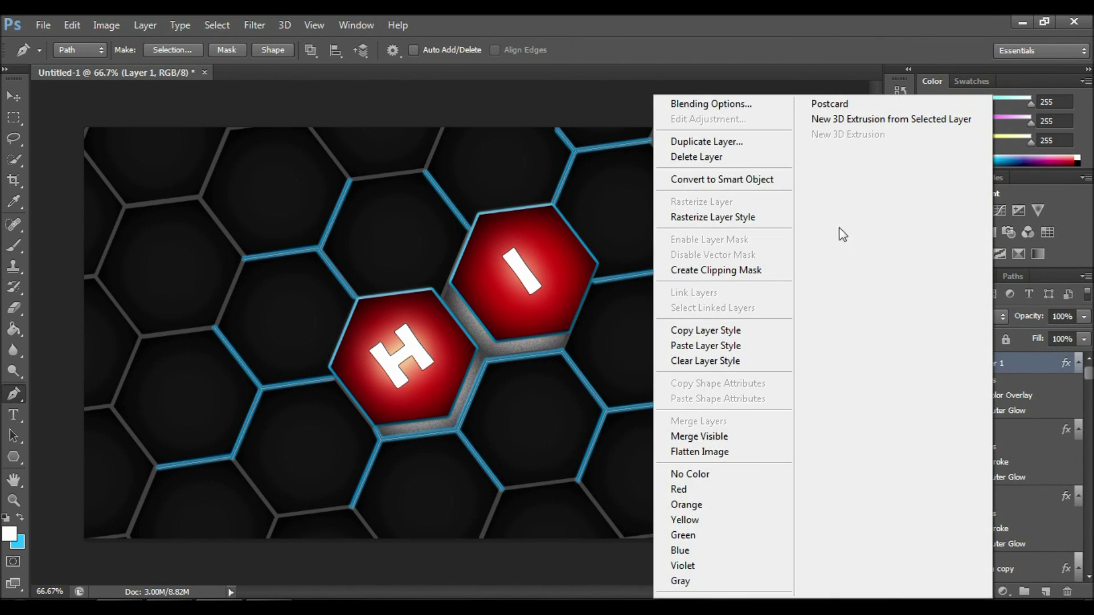
{"action": "left_click", "coordinate": [726, 104]}
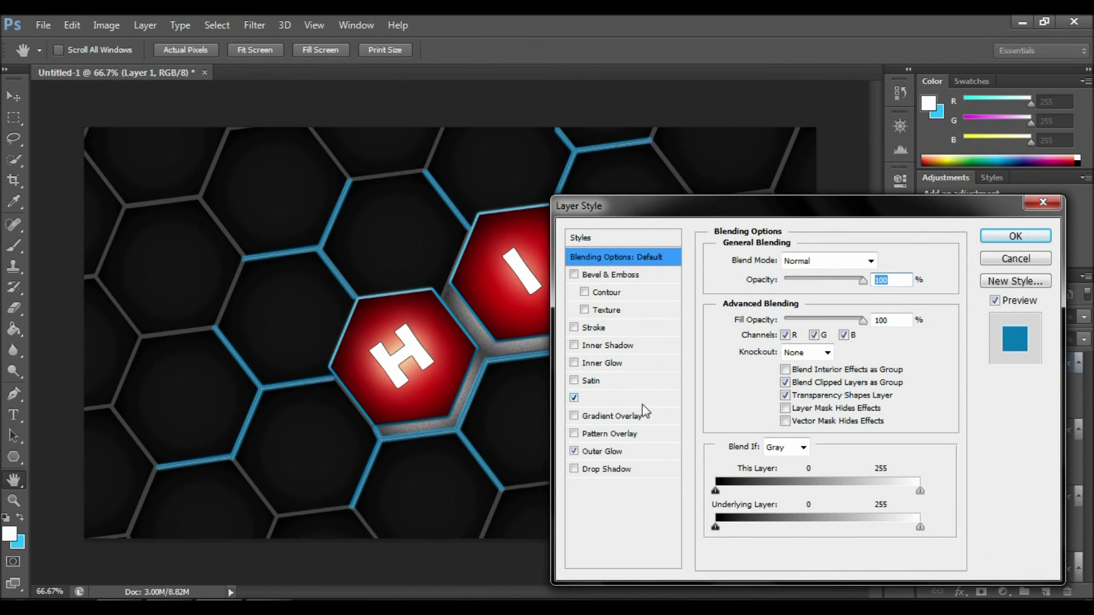
{"action": "left_click", "coordinate": [583, 454]}
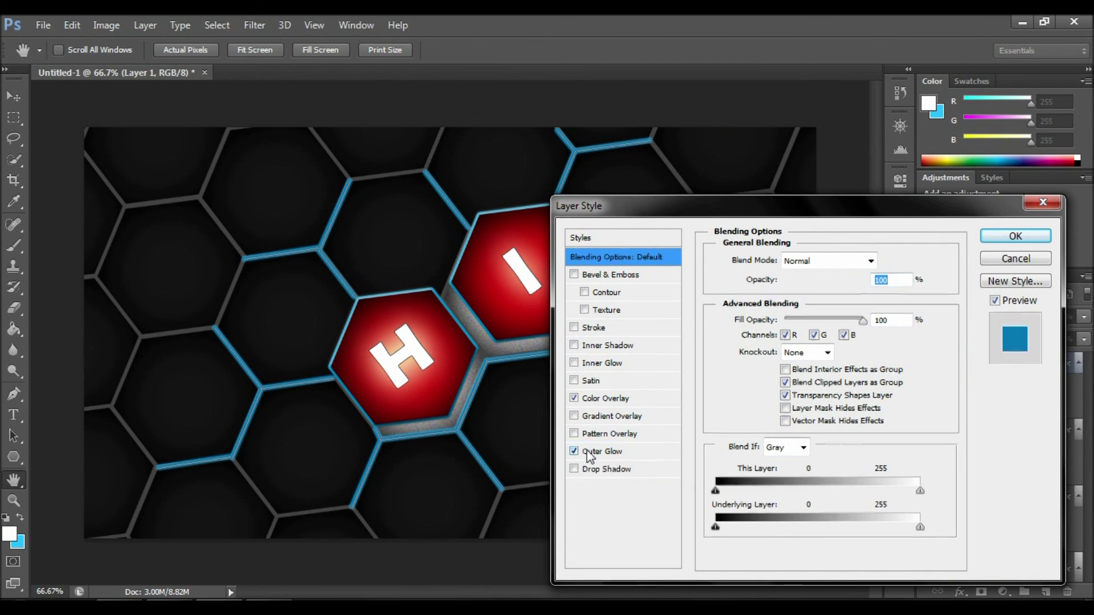
{"action": "left_click_drag", "start_coordinate": [772, 383], "coordinate": [774, 382]}
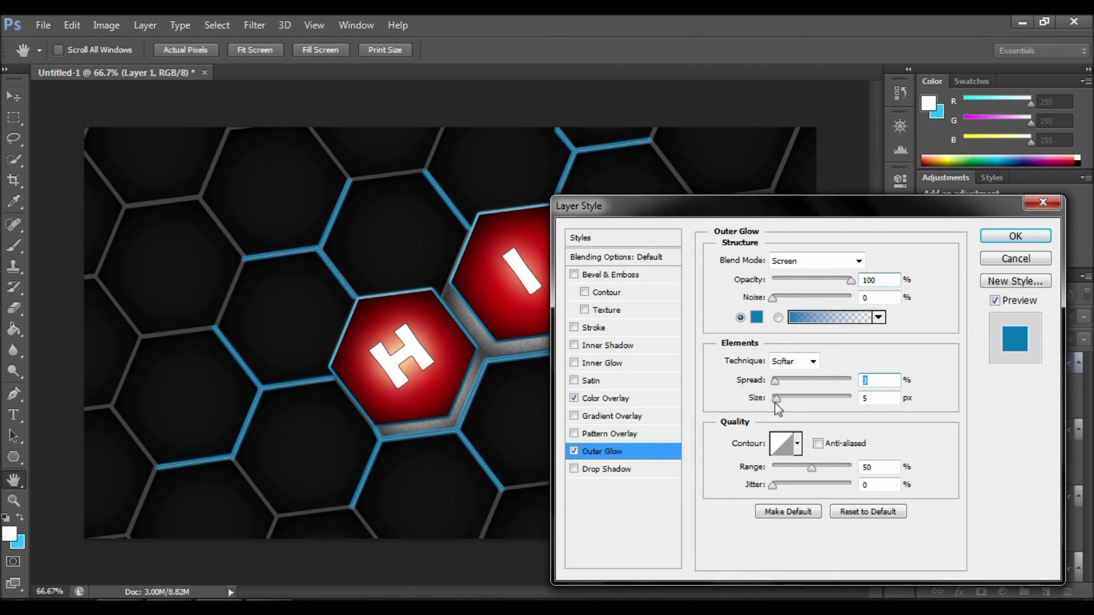
{"action": "left_click_drag", "start_coordinate": [776, 399], "coordinate": [787, 400]}
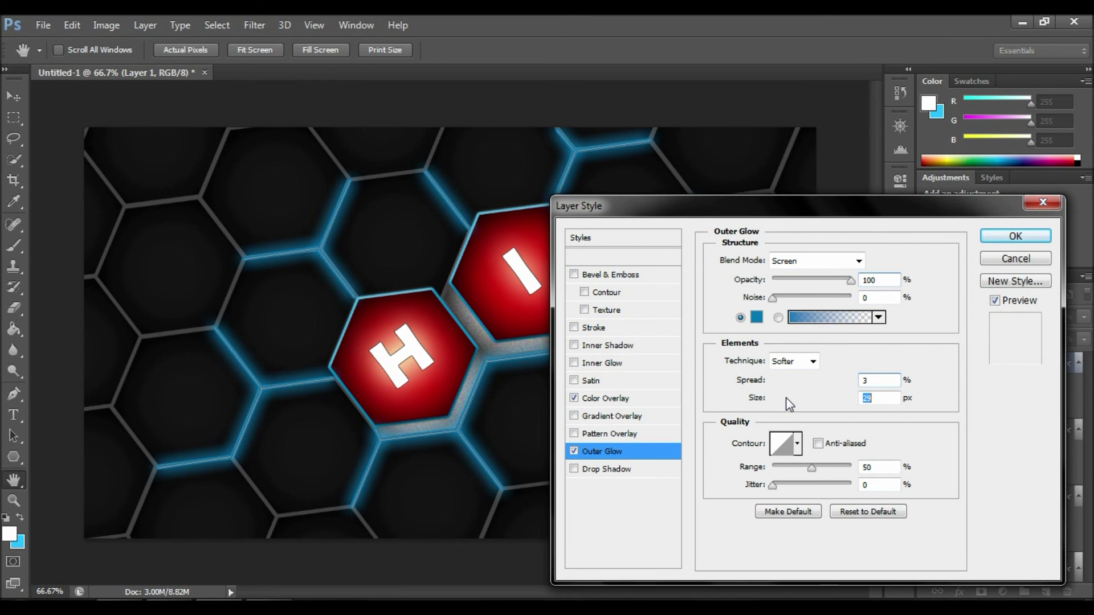
{"action": "left_click", "coordinate": [1015, 236]}
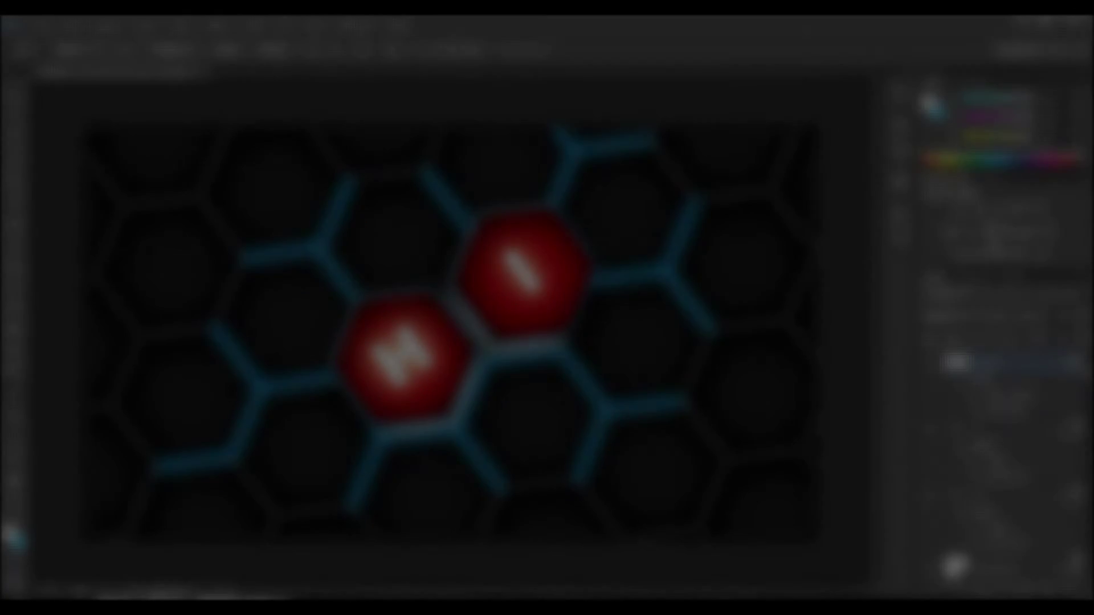